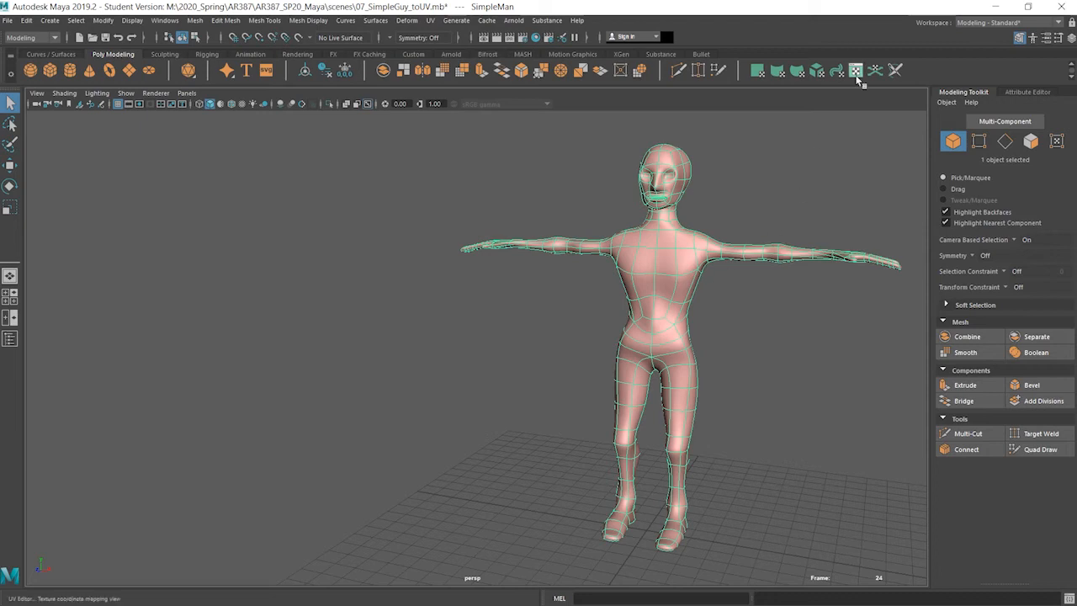
# Open the UV Editor, dock it beside the perspective view, and frame the character in that view.
pyautogui.click(855, 71)
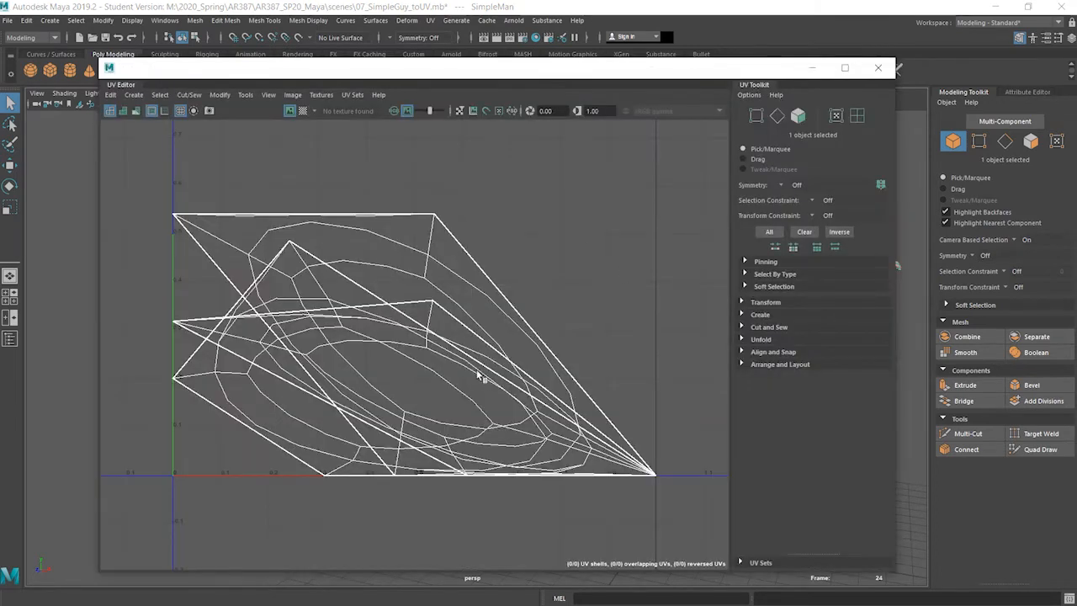
pyautogui.moveTo(533, 70); pyautogui.dragTo(24, 166)
pyautogui.moveTo(782, 320); pyautogui.dragTo(570, 320)
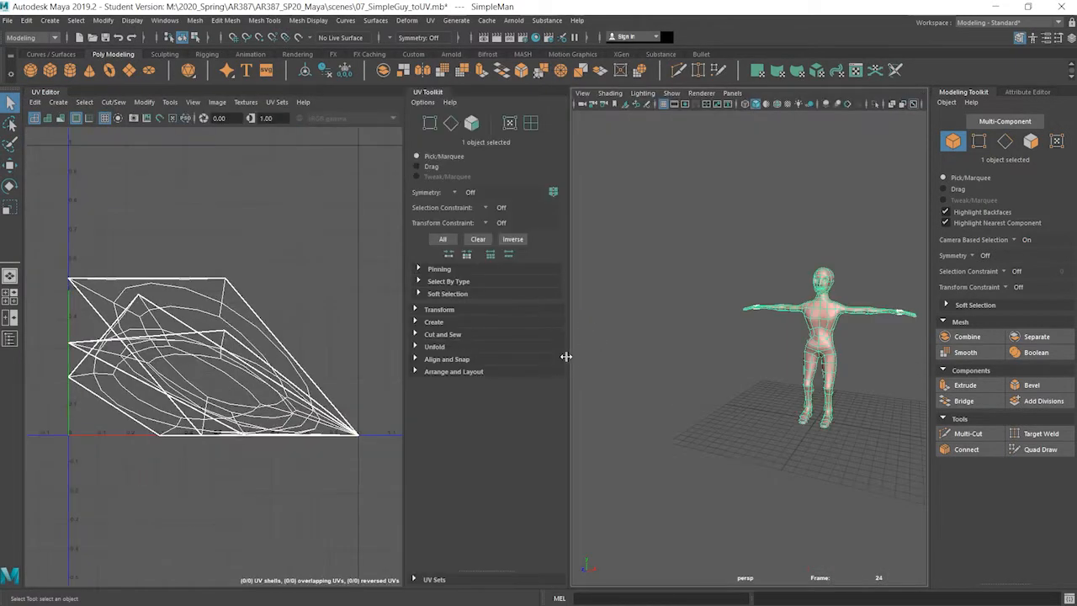
pyautogui.press('f')
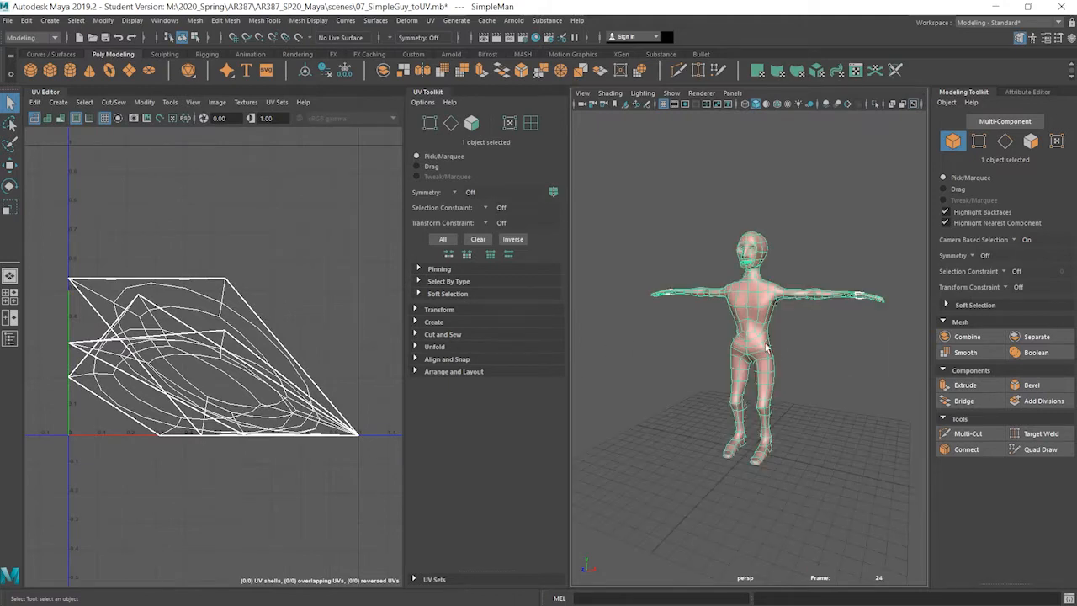
pyautogui.scroll(4, 730, 402)
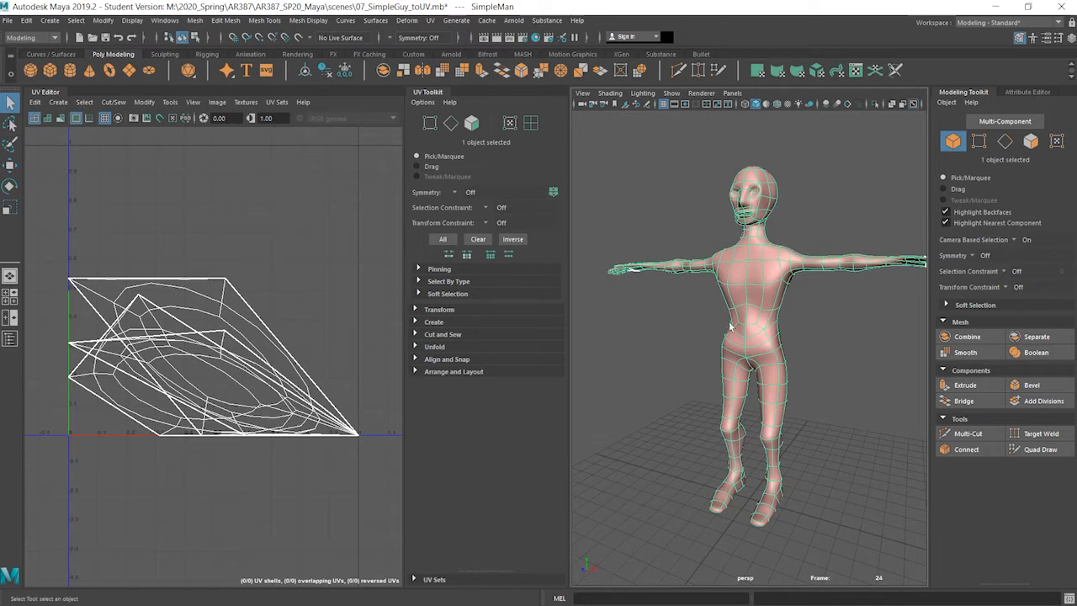
pyautogui.scroll(-3, 752, 342)
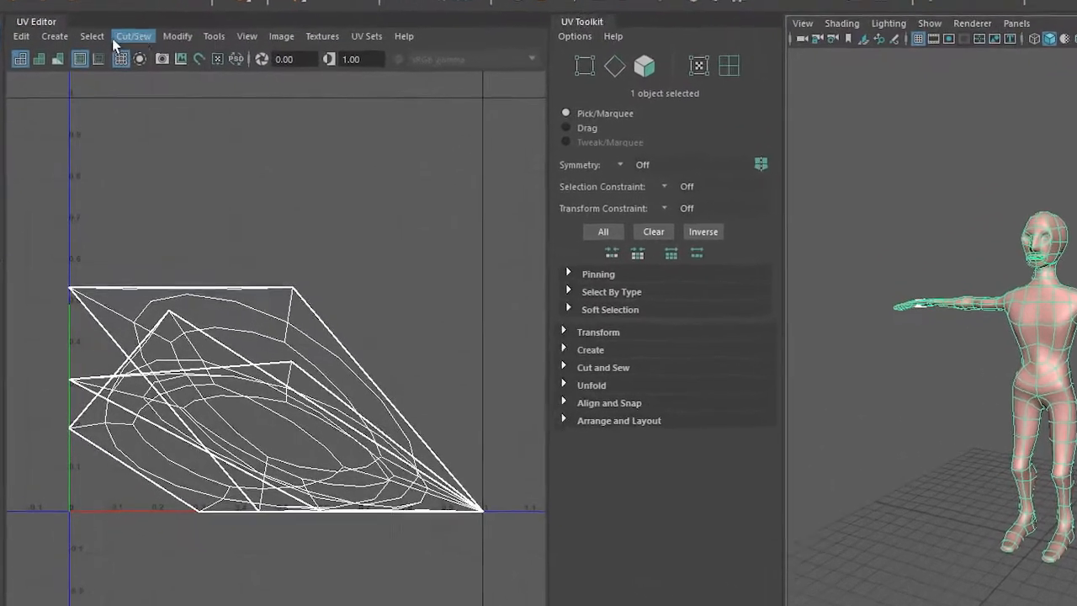
# Apply planar UV mapping to the character, fitted to the bounding box and projected from the Z axis.
pyautogui.click(55, 36)
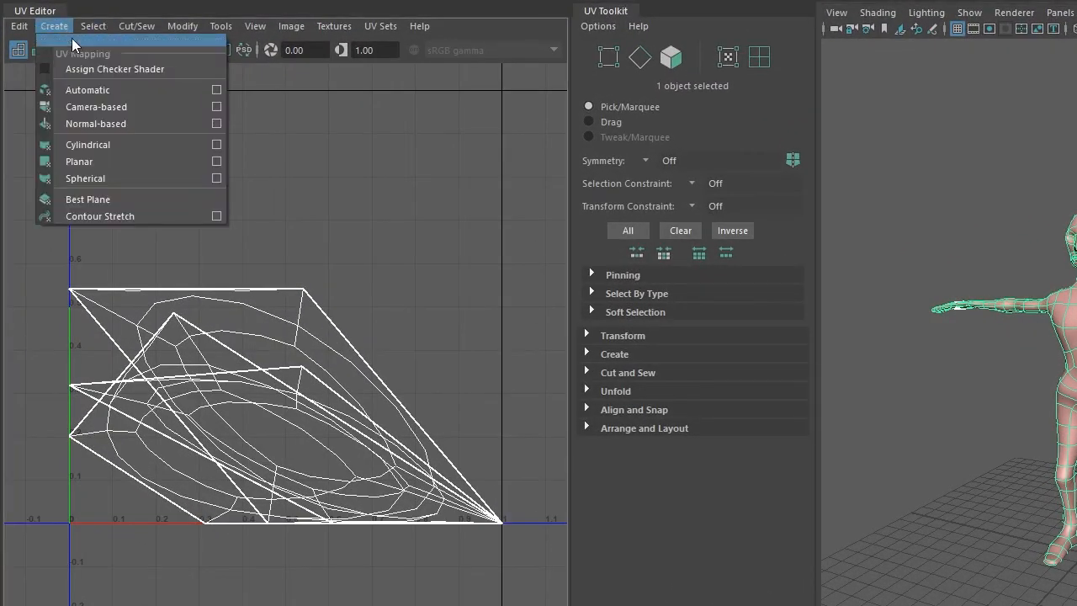
pyautogui.click(217, 162)
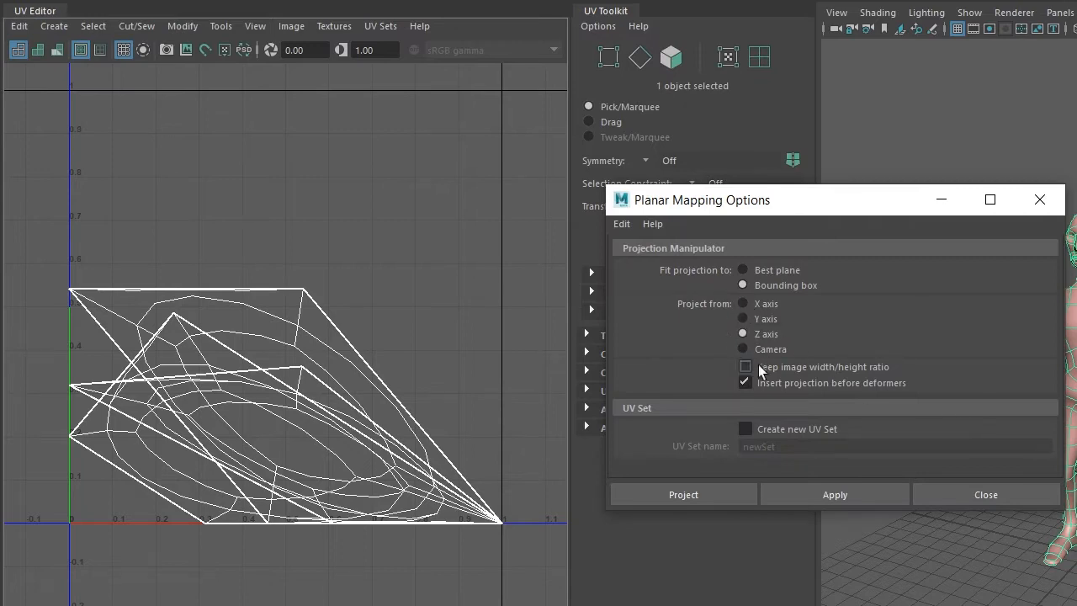
pyautogui.click(717, 492)
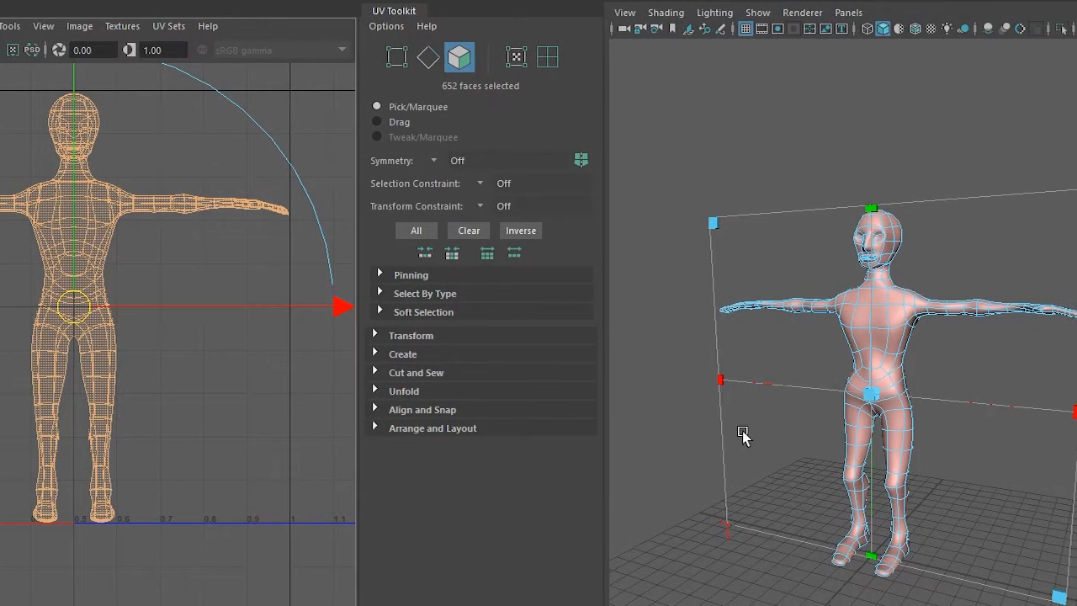
pyautogui.click(776, 437)
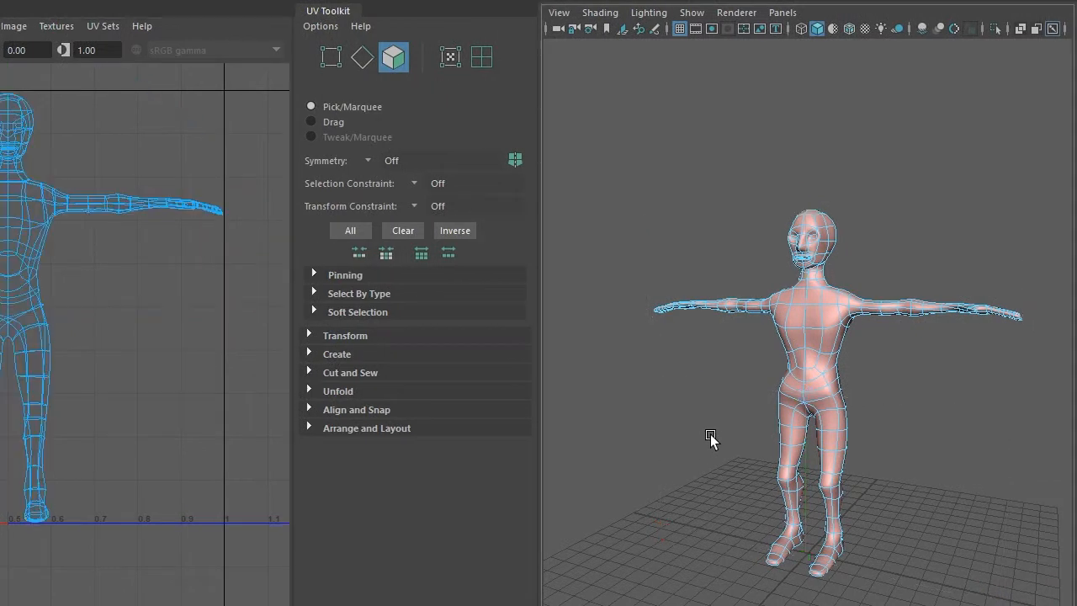
# In edge mode, select the lowest centre edge on the character's back, just above the crotch.
pyautogui.keyDown('alt'); pyautogui.moveTo(894, 413); pyautogui.dragTo(813, 394); pyautogui.keyUp('alt')
pyautogui.scroll(6, 812, 394)
pyautogui.keyDown('alt'); pyautogui.moveTo(800, 391); pyautogui.dragTo(788, 425, button='middle'); pyautogui.keyUp('alt')
pyautogui.click(783, 453)
pyautogui.moveTo(782, 453); pyautogui.dragTo(769, 262, button='right')
pyautogui.doubleClick(767, 455)
pyautogui.keyDown('alt'); pyautogui.moveTo(773, 450); pyautogui.dragTo(867, 435); pyautogui.keyUp('alt')
pyautogui.click(772, 469)
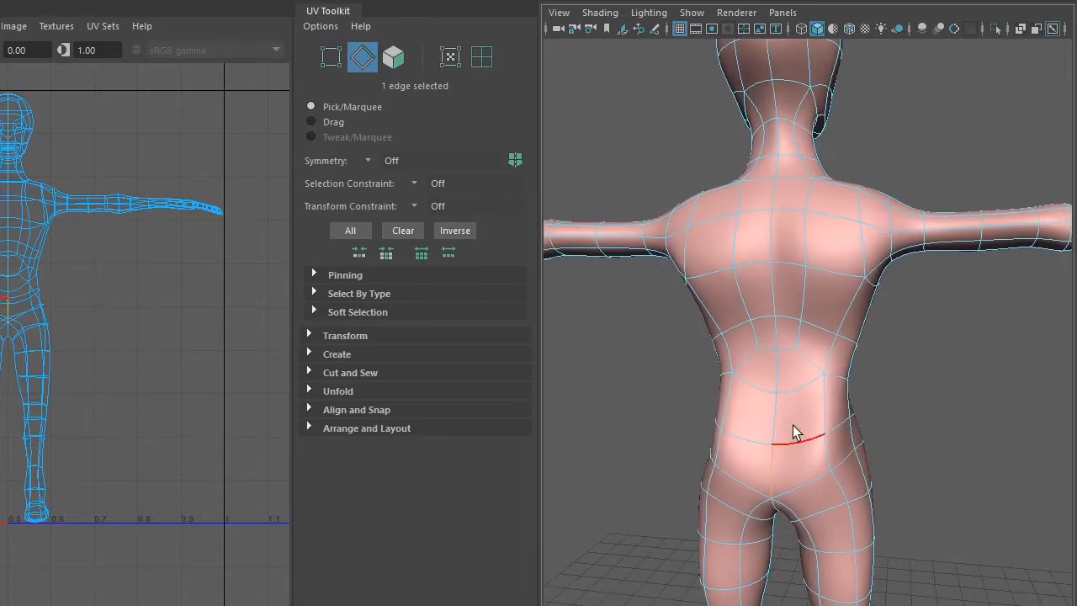
# Extend the edge selection up the centre line of the back to the top of the head.
pyautogui.keyDown('alt'); pyautogui.moveTo(788, 375); pyautogui.dragTo(726, 454); pyautogui.keyUp('alt')
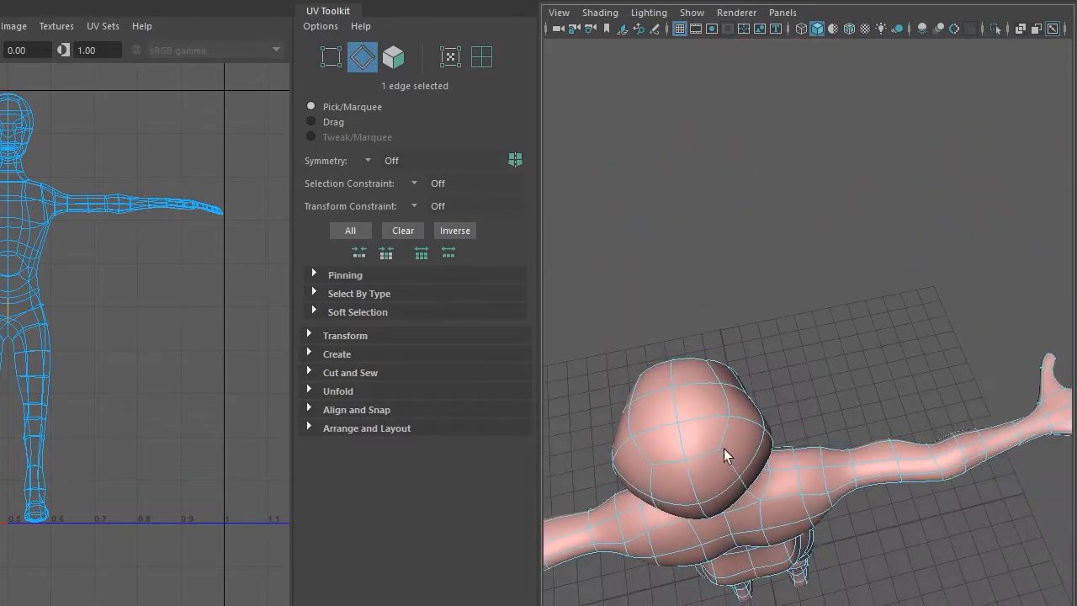
pyautogui.doubleClick(675, 409)
pyautogui.keyDown('alt'); pyautogui.moveTo(716, 469); pyautogui.dragTo(765, 370); pyautogui.keyUp('alt')
pyautogui.keyDown('alt'); pyautogui.moveTo(765, 370); pyautogui.dragTo(851, 263, button='middle'); pyautogui.keyUp('alt')
pyautogui.keyDown('alt'); pyautogui.moveTo(851, 263); pyautogui.dragTo(630, 308, button='right'); pyautogui.keyUp('alt')
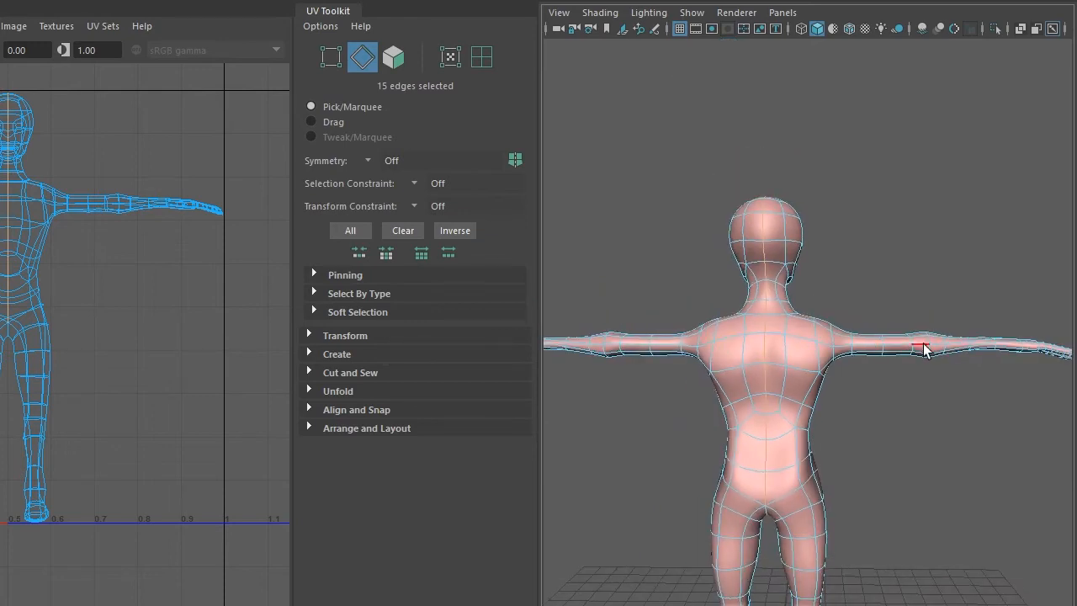
pyautogui.keyDown('shift'); pyautogui.doubleClick(799, 339); pyautogui.keyUp('shift')
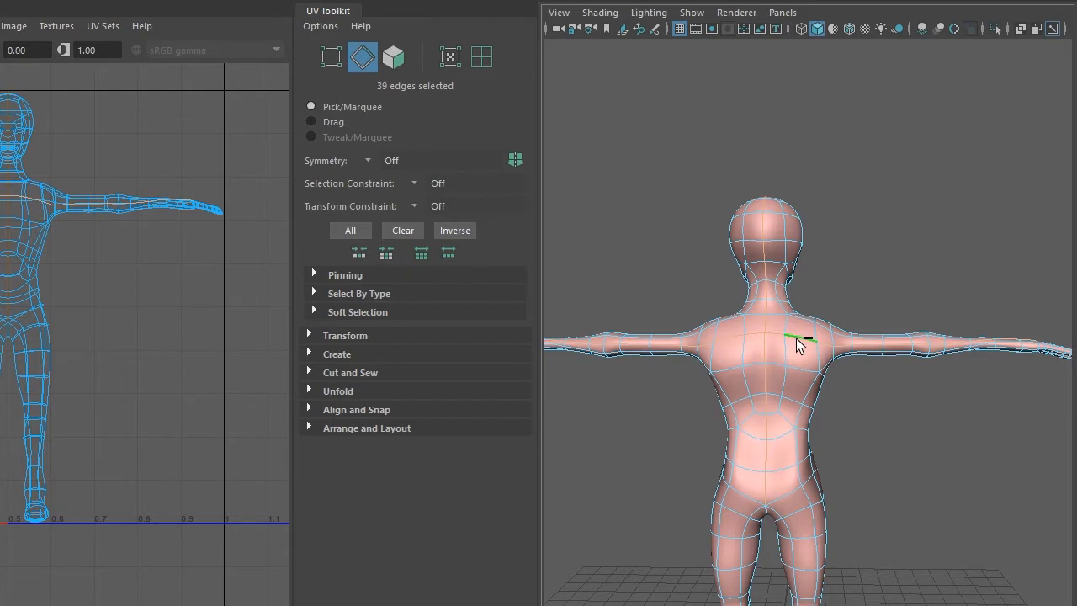
pyautogui.keyDown('alt'); pyautogui.moveTo(926, 364); pyautogui.dragTo(713, 409); pyautogui.keyUp('alt')
pyautogui.keyDown('alt'); pyautogui.moveTo(713, 403); pyautogui.dragTo(778, 411, button='right'); pyautogui.keyUp('alt')
pyautogui.keyDown('alt'); pyautogui.moveTo(625, 418); pyautogui.dragTo(600, 389); pyautogui.keyUp('alt')
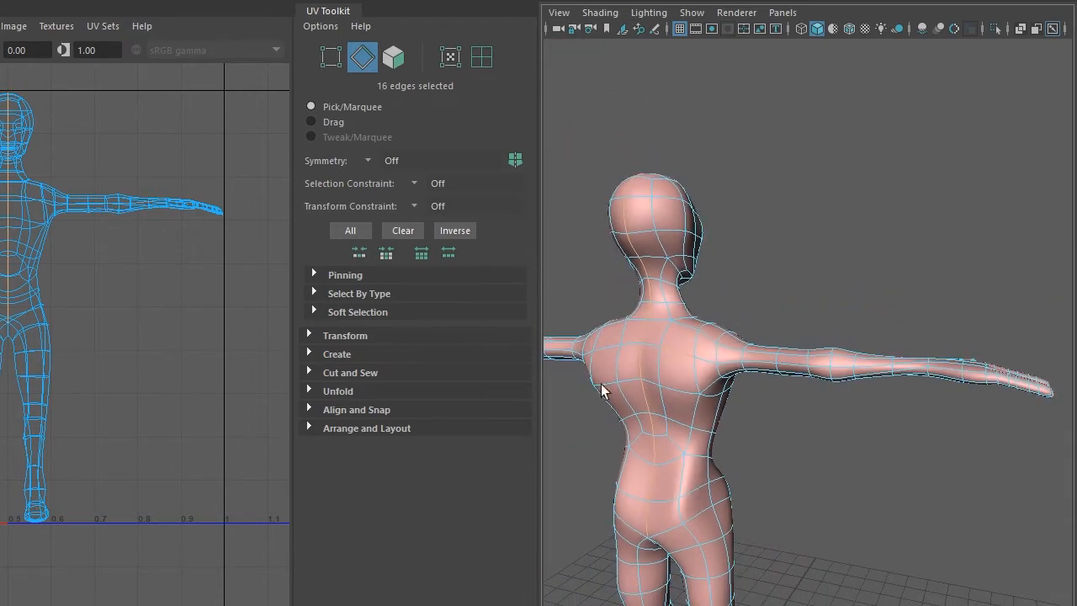
# Turn on Object X symmetry and add the edges across the mid back and along the undersides of the arms to the selection.
pyautogui.keyDown('shift'); pyautogui.doubleClick(664, 381); pyautogui.keyUp('shift')
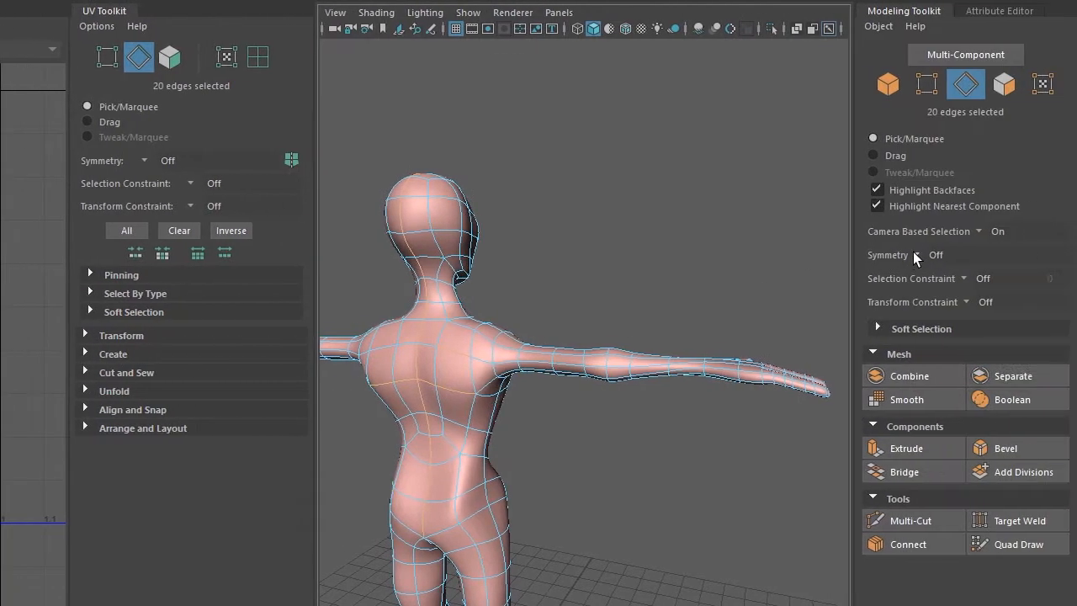
pyautogui.click(916, 253)
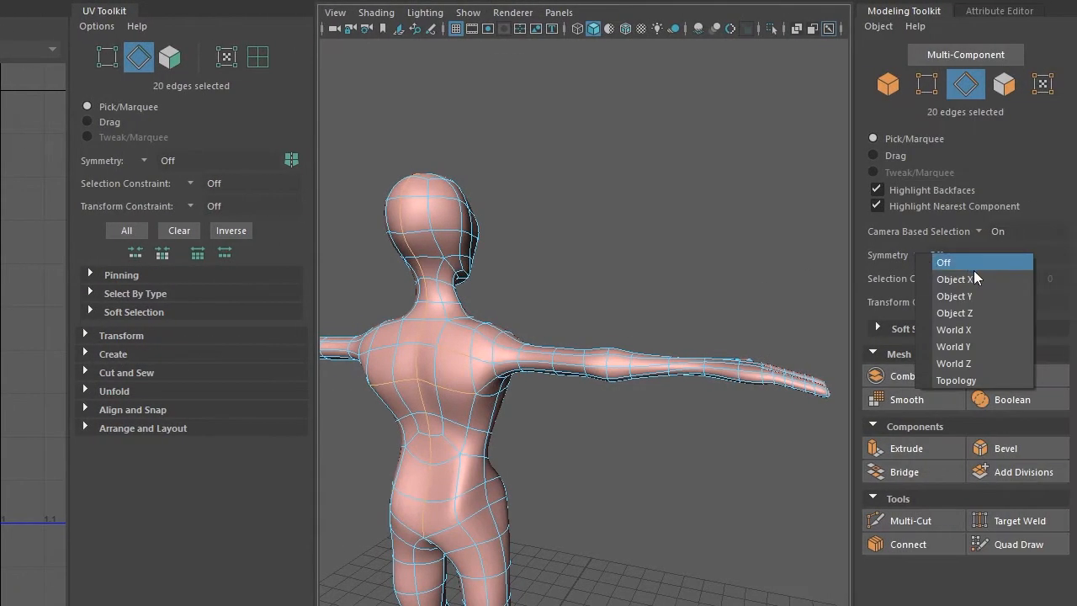
pyautogui.click(976, 278)
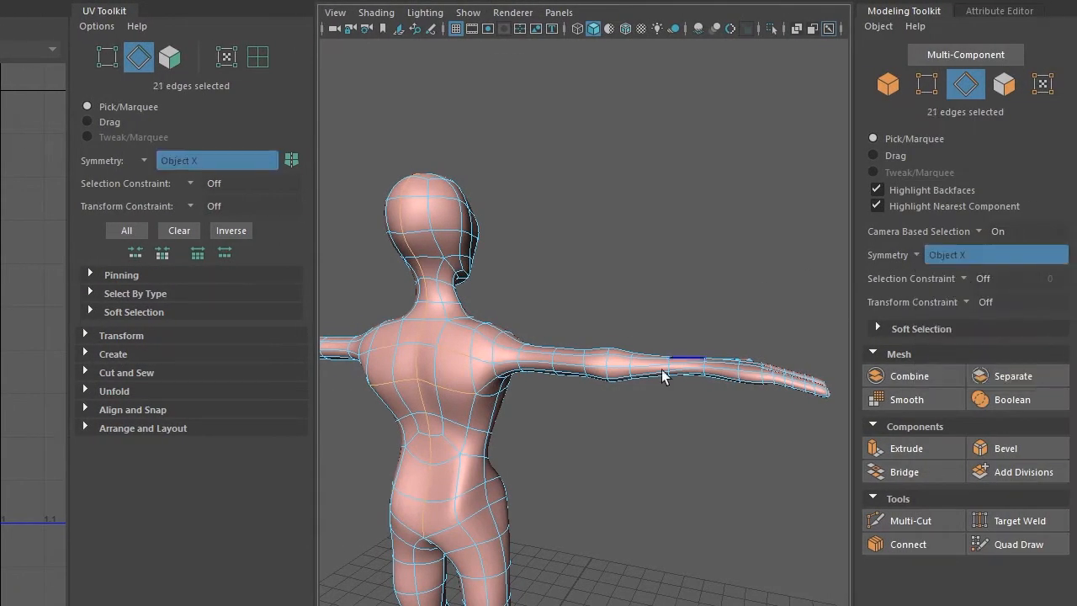
pyautogui.keyDown('shift'); pyautogui.doubleClick(507, 377); pyautogui.keyUp('shift')
# Add the edge near the base of the fingers to the seam selection on the hand.
pyautogui.keyDown('alt'); pyautogui.moveTo(698, 399); pyautogui.dragTo(636, 413); pyautogui.keyUp('alt')
pyautogui.keyDown('alt'); pyautogui.moveTo(569, 399); pyautogui.dragTo(741, 391, button='right'); pyautogui.keyUp('alt')
pyautogui.keyDown('alt'); pyautogui.moveTo(613, 365); pyautogui.dragTo(501, 320, button='middle'); pyautogui.keyUp('alt')
pyautogui.keyDown('alt'); pyautogui.moveTo(502, 320); pyautogui.dragTo(492, 392); pyautogui.keyUp('alt')
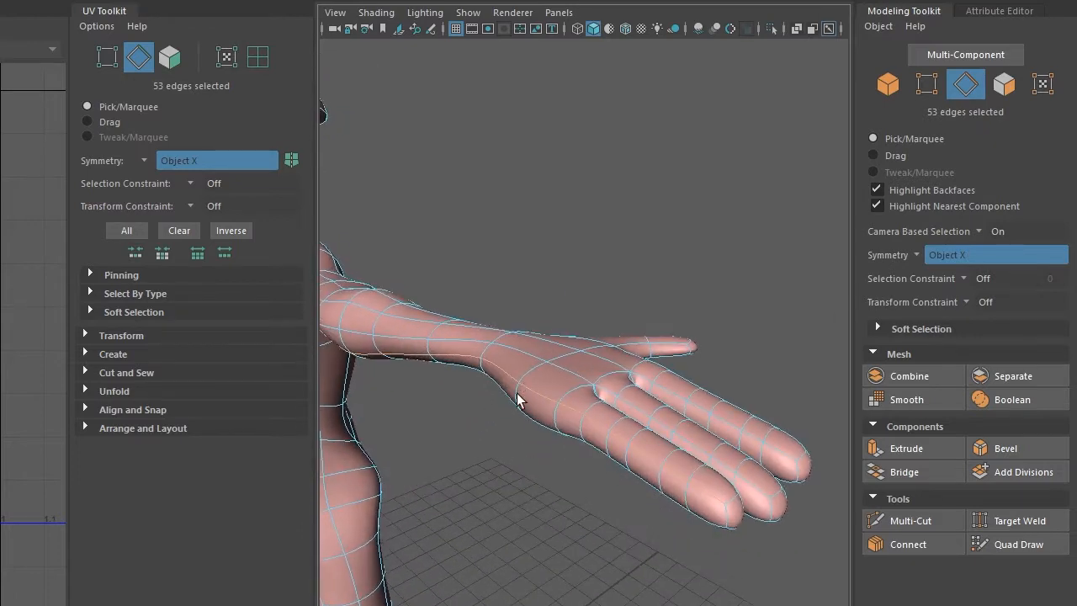
pyautogui.keyDown('alt'); pyautogui.moveTo(551, 440); pyautogui.dragTo(547, 397); pyautogui.keyUp('alt')
pyautogui.keyDown('shift'); pyautogui.click(577, 335); pyautogui.keyUp('shift')
# Add the edges across the finger bases and along the middle finger to its tip to the seam selection.
pyautogui.keyDown('alt'); pyautogui.moveTo(577, 337); pyautogui.dragTo(476, 523); pyautogui.keyUp('alt')
pyautogui.scroll(3, 596, 415)
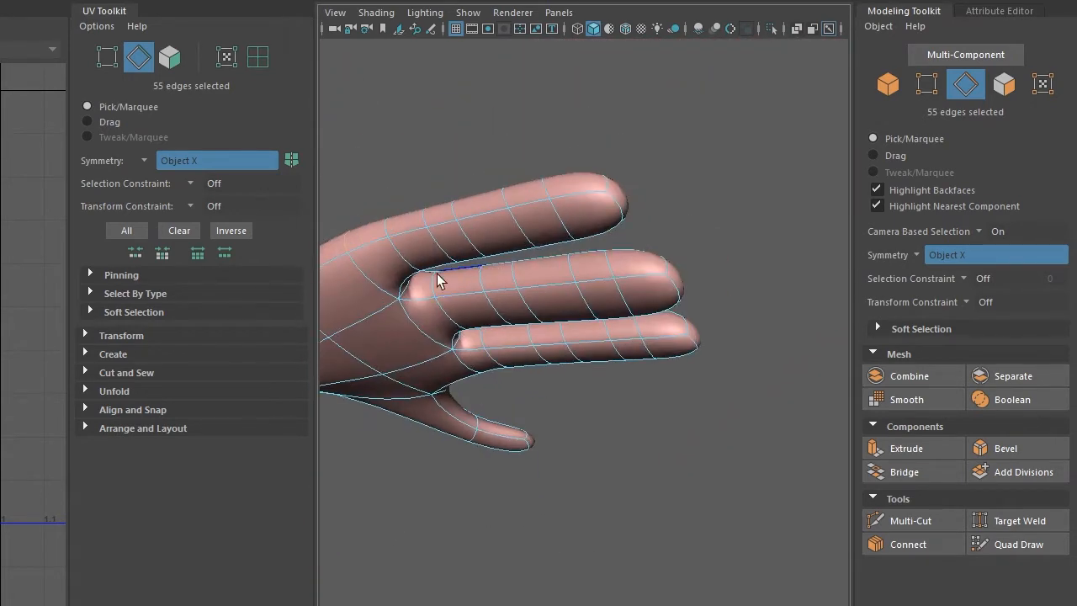
pyautogui.keyDown('shift'); pyautogui.click(371, 288); pyautogui.keyUp('shift')
pyautogui.keyDown('shift'); pyautogui.click(420, 295); pyautogui.keyUp('shift')
pyautogui.keyDown('shift'); pyautogui.click(464, 295); pyautogui.keyUp('shift')
pyautogui.keyDown('shift'); pyautogui.click(510, 294); pyautogui.keyUp('shift')
pyautogui.keyDown('shift'); pyautogui.click(551, 287); pyautogui.keyUp('shift')
pyautogui.keyDown('shift'); pyautogui.click(595, 283); pyautogui.keyUp('shift')
pyautogui.keyDown('shift'); pyautogui.click(641, 279); pyautogui.keyUp('shift')
pyautogui.keyDown('shift'); pyautogui.click(663, 276); pyautogui.keyUp('shift')
# Add the edges along the outer finger next to the thumb, up to its tip, to the seam selection.
pyautogui.keyDown('shift'); pyautogui.click(476, 357); pyautogui.keyUp('shift')
pyautogui.keyDown('shift'); pyautogui.click(510, 354); pyautogui.keyUp('shift')
pyautogui.keyDown('shift'); pyautogui.click(555, 347); pyautogui.keyUp('shift')
pyautogui.keyDown('shift'); pyautogui.click(589, 343); pyautogui.keyUp('shift')
pyautogui.keyDown('shift'); pyautogui.click(623, 342); pyautogui.keyUp('shift')
pyautogui.keyDown('shift'); pyautogui.click(650, 340); pyautogui.keyUp('shift')
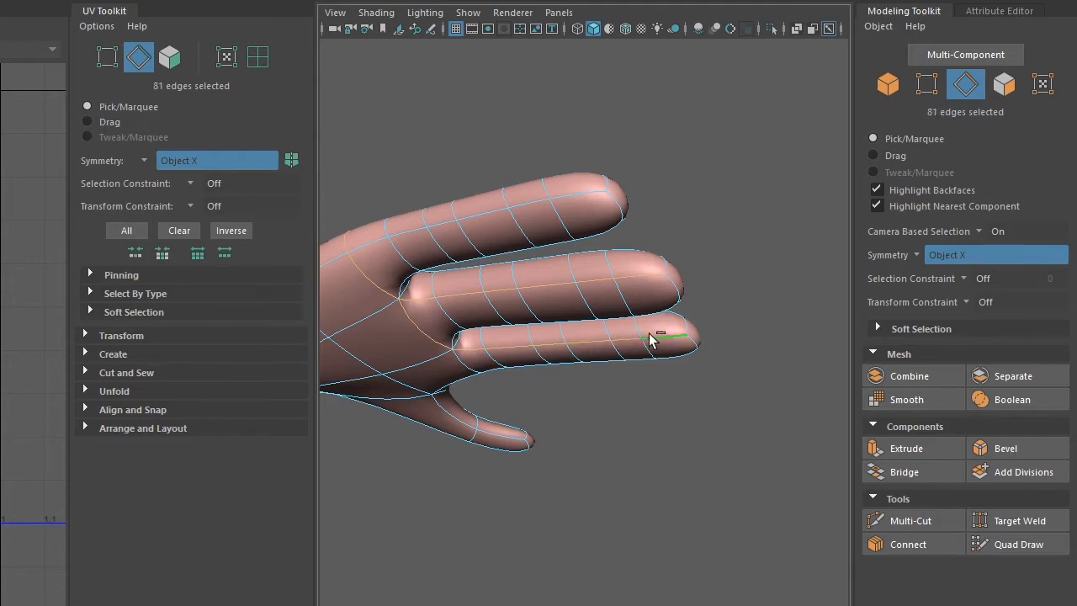
# Add the edges from that finger's base to the thumb and along the thumb to its tip to the seam selection.
pyautogui.keyDown('alt'); pyautogui.moveTo(510, 403); pyautogui.dragTo(625, 367, button='middle'); pyautogui.keyUp('alt')
pyautogui.keyDown('alt'); pyautogui.moveTo(625, 368); pyautogui.dragTo(585, 345); pyautogui.keyUp('alt')
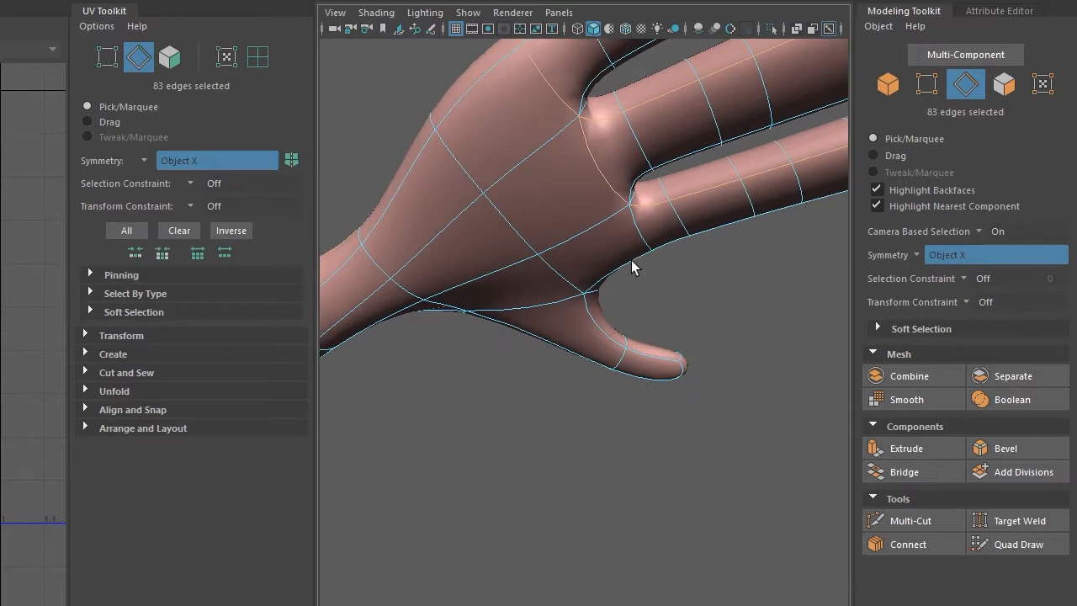
pyautogui.keyDown('shift'); pyautogui.click(564, 272); pyautogui.keyUp('shift')
pyautogui.keyDown('shift'); pyautogui.click(596, 322); pyautogui.keyUp('shift')
pyautogui.keyDown('shift'); pyautogui.click(647, 352); pyautogui.keyUp('shift')
# Add the edges from the crotch down the inner side of the legs to the heels to the seam selection.
pyautogui.keyDown('alt'); pyautogui.moveTo(622, 434); pyautogui.dragTo(527, 429, button='right'); pyautogui.keyUp('alt')
pyautogui.keyDown('alt'); pyautogui.moveTo(528, 441); pyautogui.dragTo(568, 471); pyautogui.keyUp('alt')
pyautogui.keyDown('alt'); pyautogui.moveTo(568, 471); pyautogui.dragTo(689, 328, button='middle'); pyautogui.keyUp('alt')
pyautogui.keyDown('alt'); pyautogui.moveTo(592, 399); pyautogui.dragTo(462, 400, button='right'); pyautogui.keyUp('alt')
pyautogui.keyDown('alt'); pyautogui.moveTo(462, 400); pyautogui.dragTo(512, 278); pyautogui.keyUp('alt')
pyautogui.keyDown('alt'); pyautogui.moveTo(513, 278); pyautogui.dragTo(625, 365, button='right'); pyautogui.keyUp('alt')
pyautogui.keyDown('alt'); pyautogui.moveTo(625, 365); pyautogui.dragTo(806, 360); pyautogui.keyUp('alt')
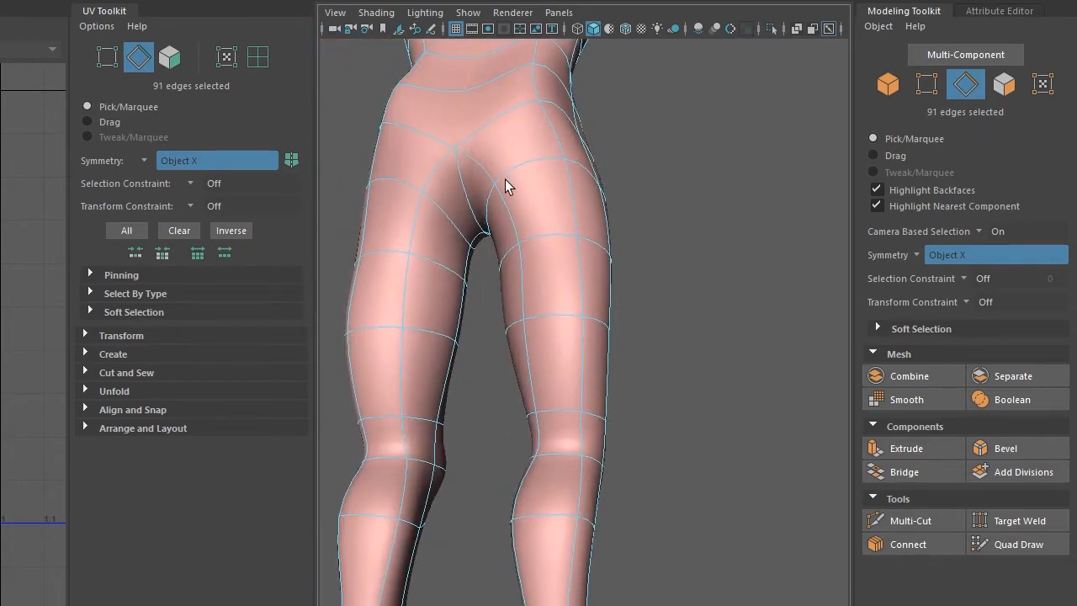
pyautogui.keyDown('shift'); pyautogui.click(480, 171); pyautogui.keyUp('shift')
pyautogui.keyDown('alt'); pyautogui.moveTo(740, 329); pyautogui.dragTo(744, 200, button='middle'); pyautogui.keyUp('alt')
pyautogui.keyDown('alt'); pyautogui.moveTo(758, 300); pyautogui.dragTo(718, 300, button='right'); pyautogui.keyUp('alt')
pyautogui.keyDown('alt'); pyautogui.moveTo(719, 300); pyautogui.dragTo(665, 309); pyautogui.keyUp('alt')
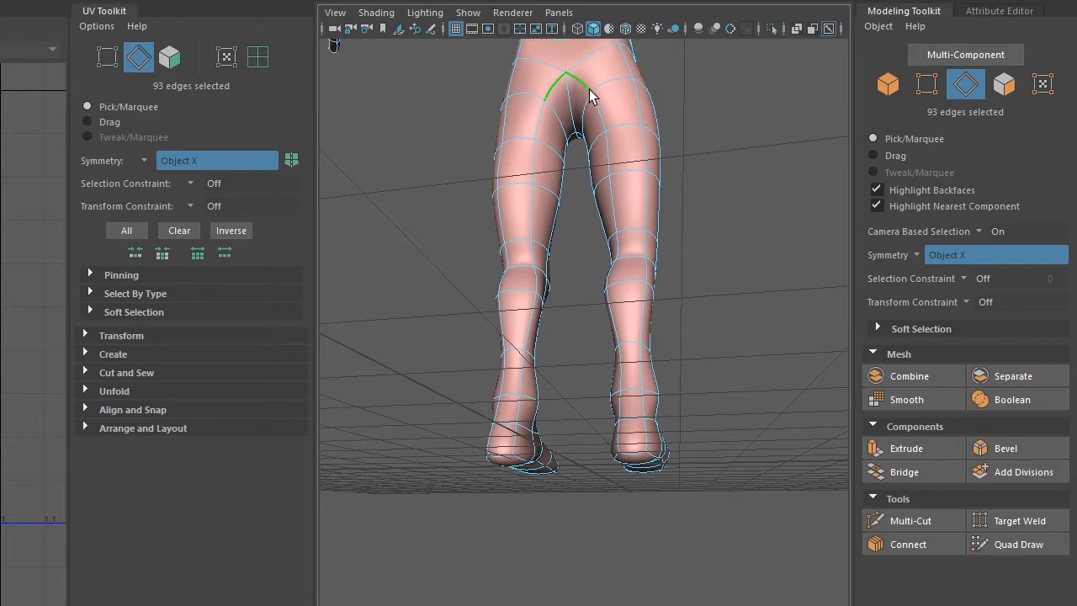
pyautogui.keyDown('shift'); pyautogui.doubleClick(618, 434); pyautogui.keyUp('shift')
# Add the edges running along the soles from the heels to the toes to the seam selection.
pyautogui.keyDown('alt'); pyautogui.moveTo(620, 437); pyautogui.dragTo(625, 324); pyautogui.keyUp('alt')
pyautogui.keyDown('shift'); pyautogui.click(607, 313); pyautogui.keyUp('shift')
pyautogui.keyDown('shift'); pyautogui.click(611, 331); pyautogui.keyUp('shift')
pyautogui.keyDown('shift'); pyautogui.click(619, 353); pyautogui.keyUp('shift')
pyautogui.keyDown('shift'); pyautogui.click(620, 373); pyautogui.keyUp('shift')
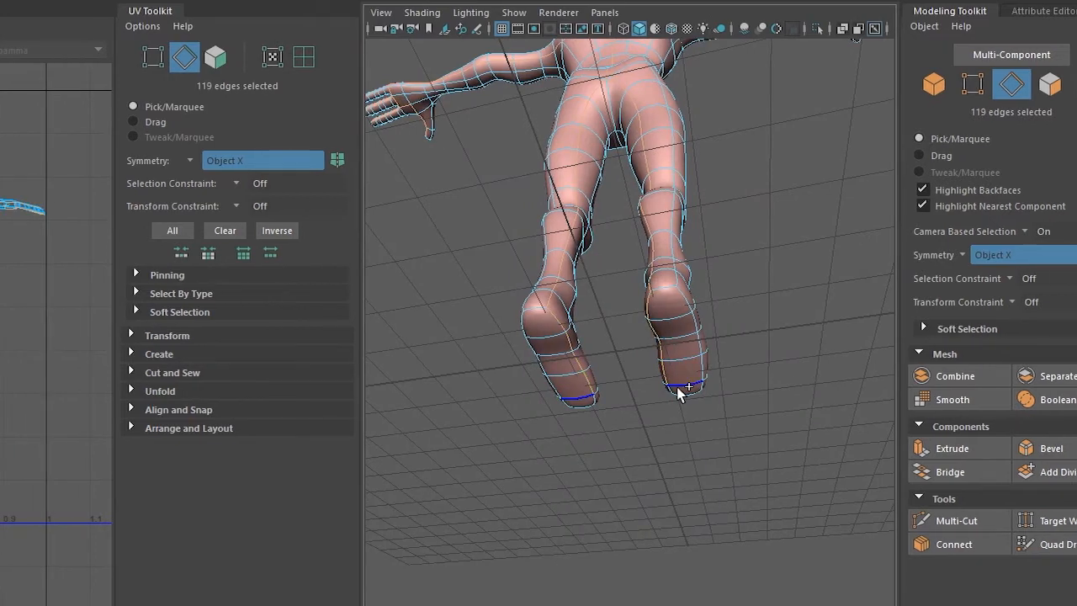
# Cut the UVs along all the selected seam edges and clear the selection.
pyautogui.keyDown('alt'); pyautogui.moveTo(720, 348); pyautogui.dragTo(639, 471); pyautogui.keyUp('alt')
pyautogui.keyDown('alt'); pyautogui.moveTo(666, 392); pyautogui.dragTo(536, 345, button='right'); pyautogui.keyUp('alt')
pyautogui.keyDown('alt'); pyautogui.moveTo(536, 345); pyautogui.dragTo(517, 446, button='middle'); pyautogui.keyUp('alt')
pyautogui.keyDown('alt'); pyautogui.moveTo(957, 446); pyautogui.dragTo(1075, 446, button='right'); pyautogui.keyUp('alt')
pyautogui.keyDown('alt'); pyautogui.moveTo(925, 336); pyautogui.dragTo(1060, 454, button='middle'); pyautogui.keyUp('alt')
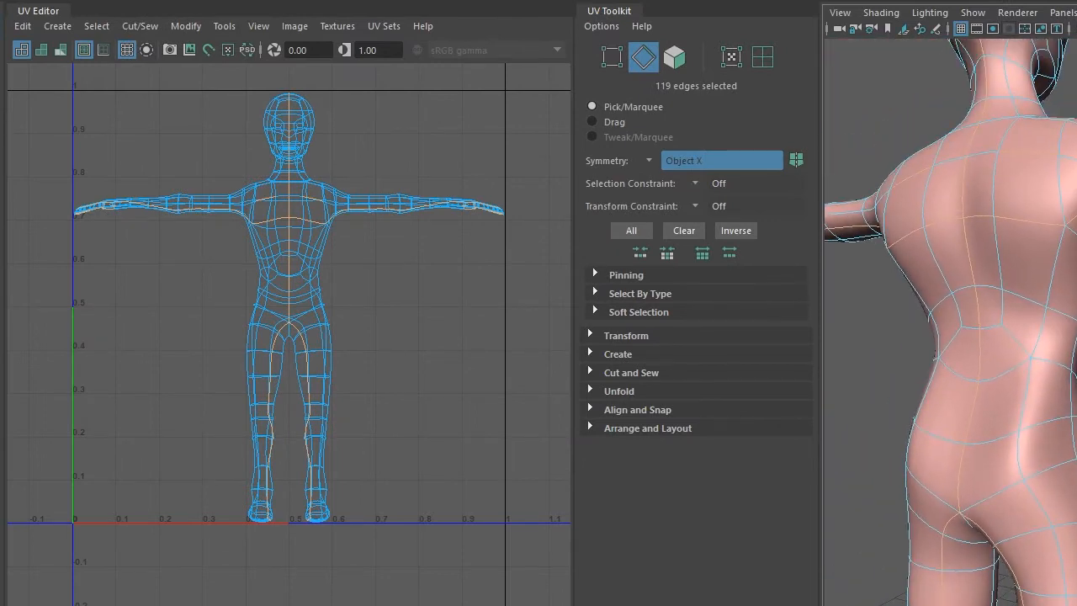
pyautogui.click(128, 26)
pyautogui.click(147, 116)
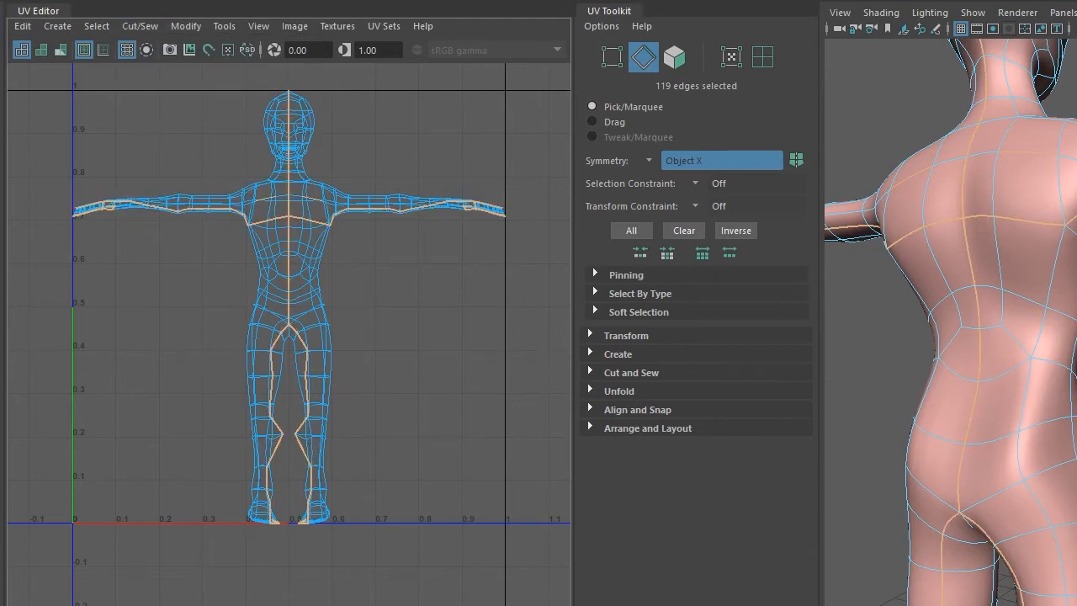
pyautogui.click(874, 302)
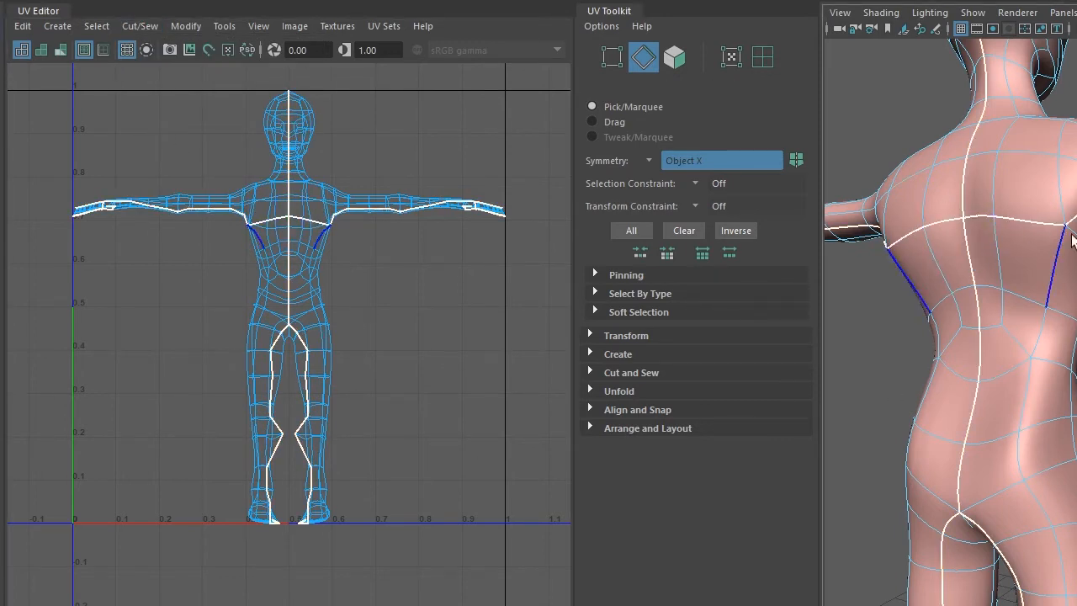
# Examine the cut seams on the character's back, underarms and arms from several angles.
pyautogui.scroll(-5, 949, 322)
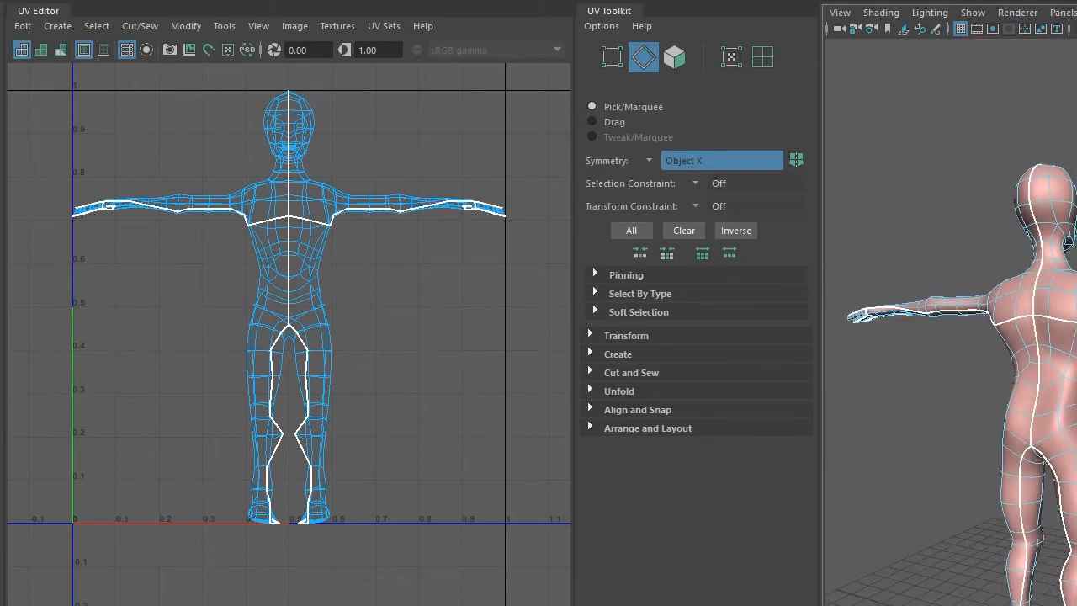
pyautogui.keyDown('alt'); pyautogui.moveTo(975, 354); pyautogui.dragTo(917, 312); pyautogui.keyUp('alt')
pyautogui.scroll(2, 948, 322)
pyautogui.scroll(2, 949, 322)
pyautogui.keyDown('alt'); pyautogui.moveTo(992, 319); pyautogui.dragTo(858, 362); pyautogui.keyUp('alt')
pyautogui.keyDown('alt'); pyautogui.moveTo(925, 361); pyautogui.dragTo(1075, 353); pyautogui.keyUp('alt')
pyautogui.keyDown('alt'); pyautogui.moveTo(992, 353); pyautogui.dragTo(954, 379); pyautogui.keyUp('alt')
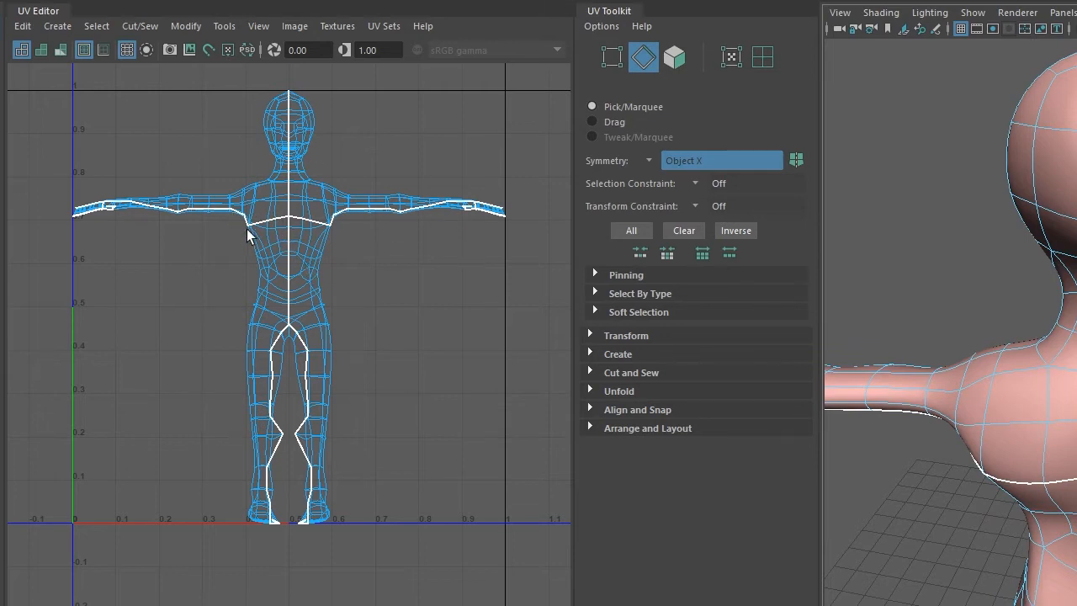
# Select all of the character's vertices in the UV layout and unfold them with the Unfold3D method, choosing a map size.
pyautogui.moveTo(300, 296); pyautogui.dragTo(234, 294, button='right')
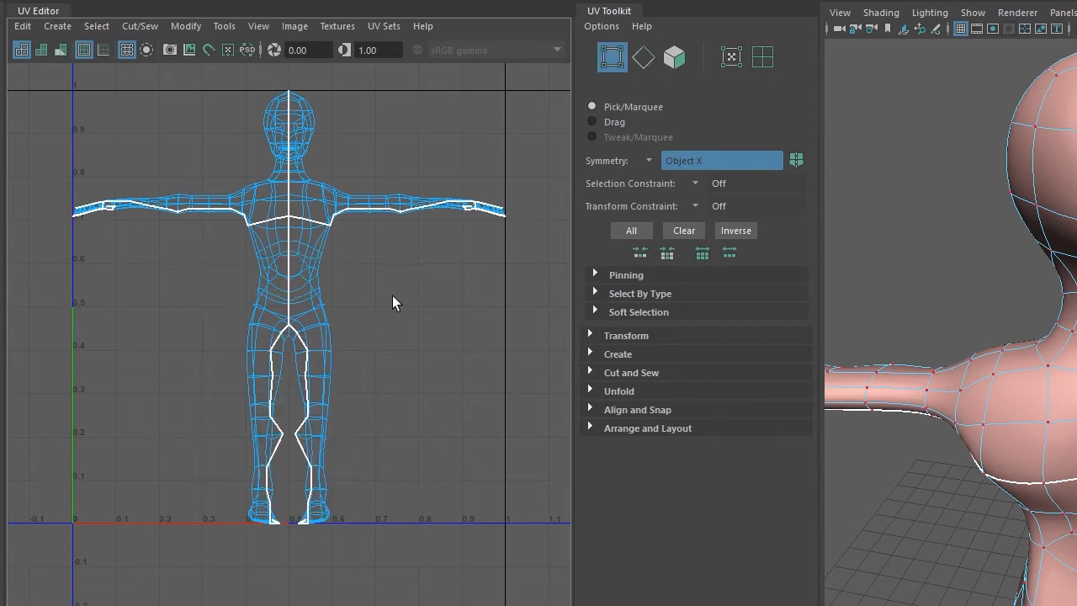
pyautogui.moveTo(77, 91); pyautogui.dragTo(531, 545)
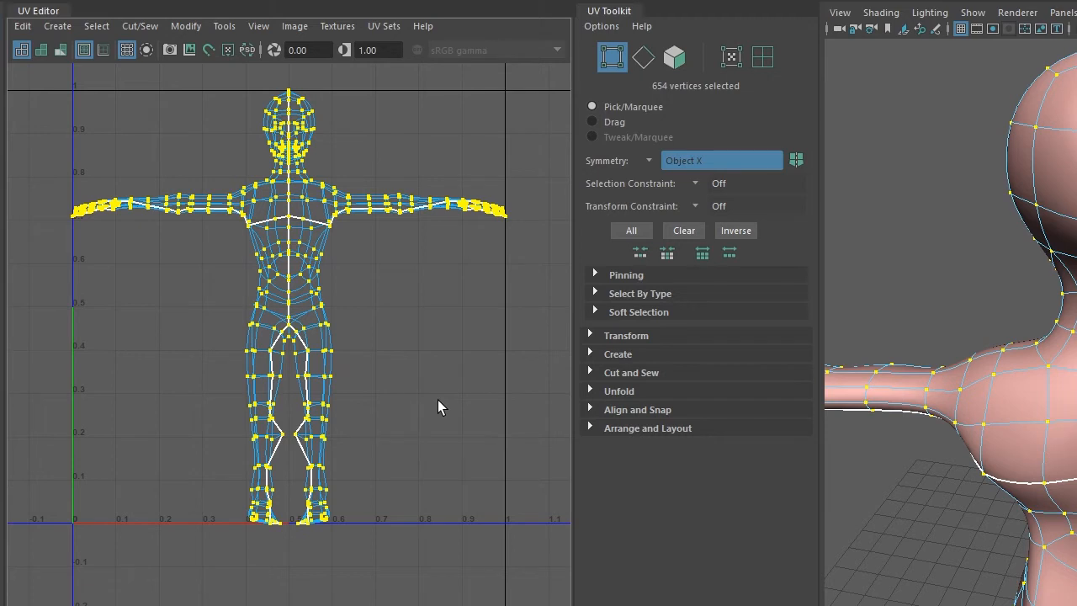
pyautogui.click(186, 26)
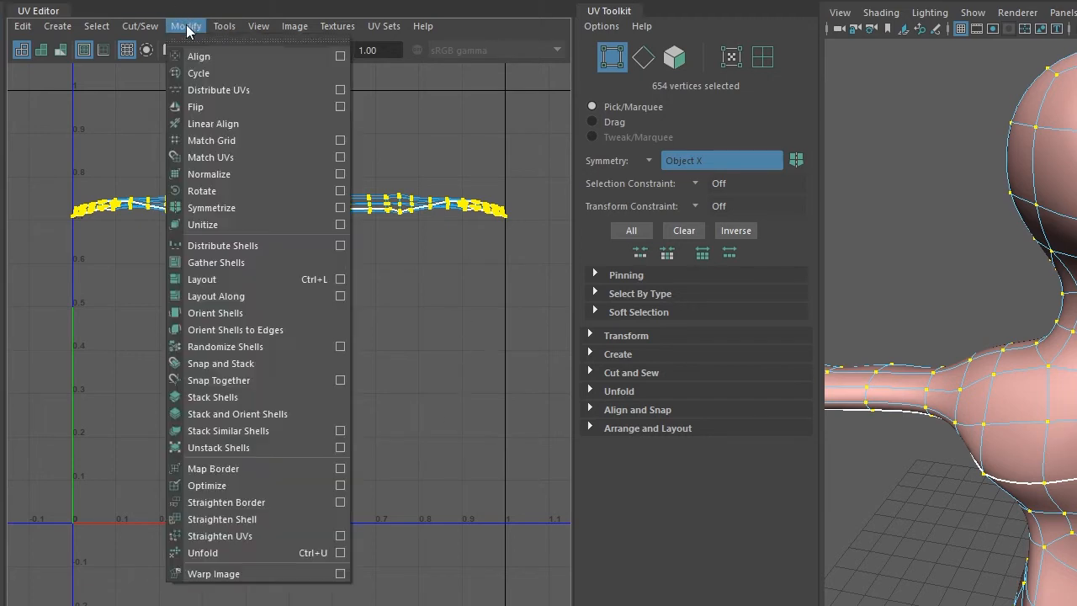
pyautogui.click(339, 553)
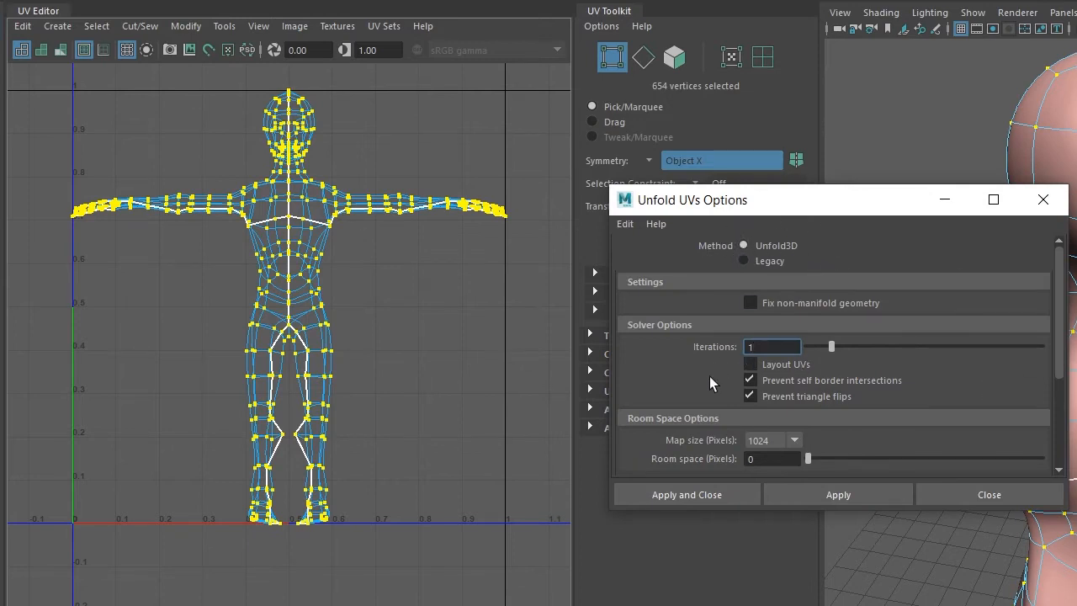
pyautogui.click(794, 439)
pyautogui.click(770, 476)
pyautogui.click(716, 492)
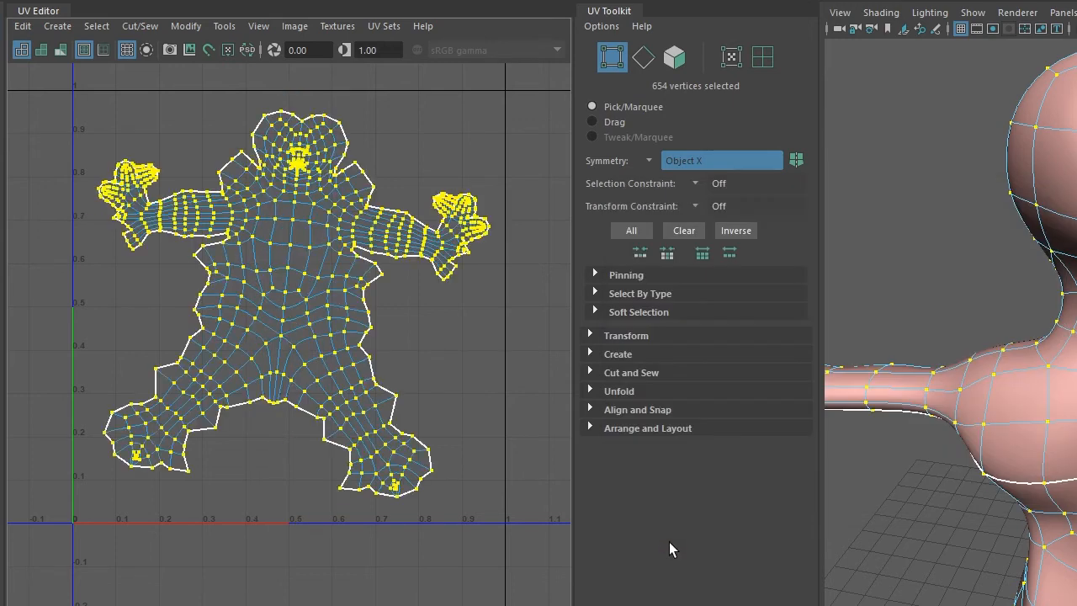
pyautogui.keyDown('alt'); pyautogui.moveTo(312, 475); pyautogui.dragTo(307, 494, button='middle'); pyautogui.keyUp('alt')
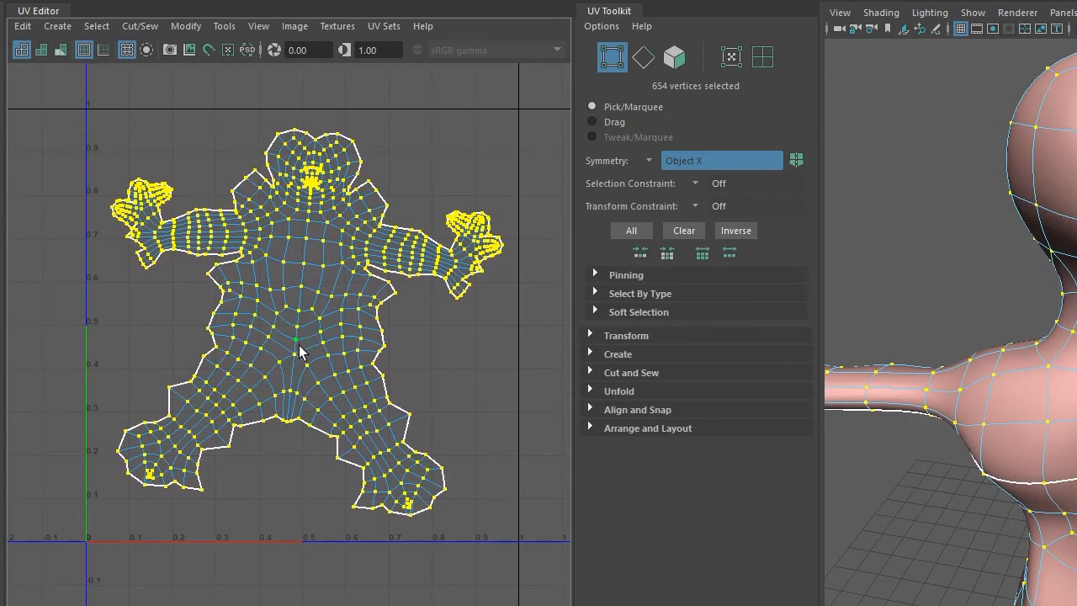
# Rotate the unfolded character layout until it stands upright, and normalize it to the 0 to 1 UV space.
pyautogui.press('e')
pyautogui.moveTo(402, 367); pyautogui.dragTo(411, 354)
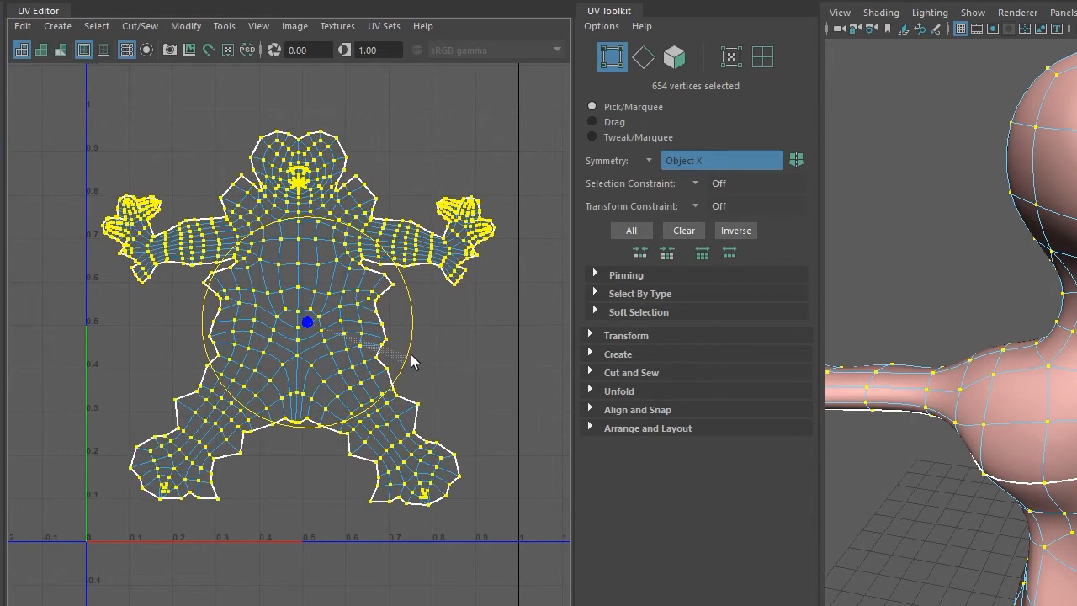
pyautogui.click(186, 26)
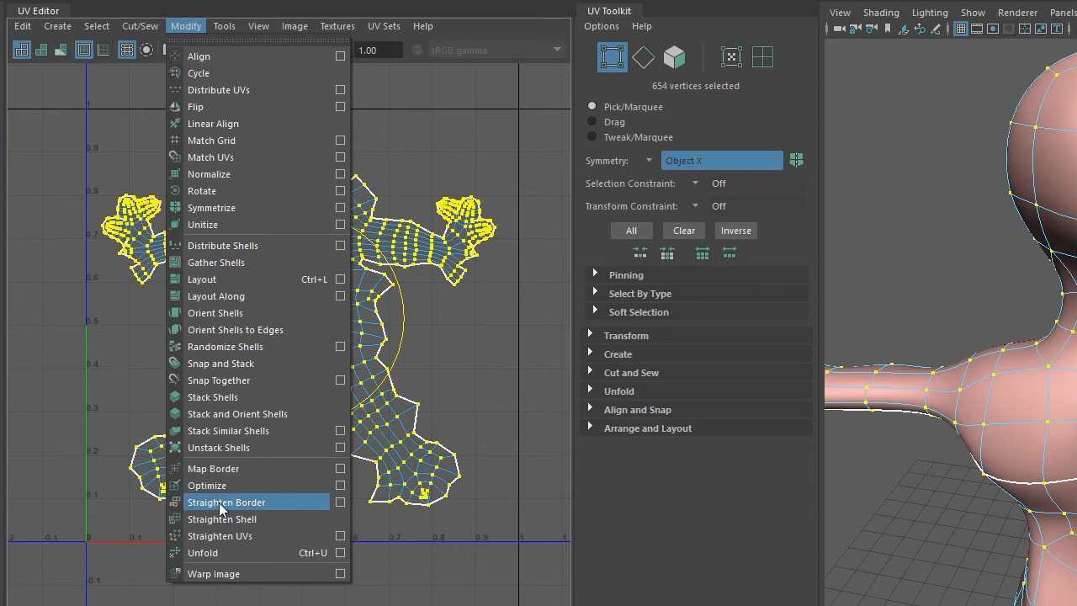
pyautogui.click(242, 173)
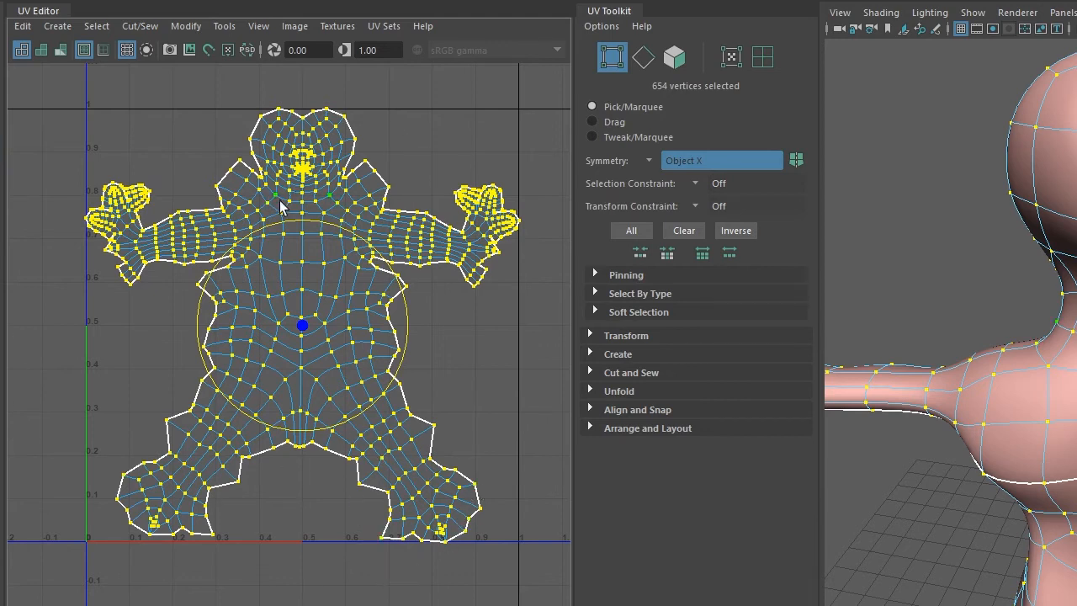
# Select the UVs around the eyes and mouth and enable soft selection with a falloff reaching just past the shoulders.
pyautogui.keyDown('alt'); pyautogui.moveTo(307, 205); pyautogui.dragTo(391, 233, button='right'); pyautogui.keyUp('alt')
pyautogui.keyDown('alt'); pyautogui.moveTo(390, 233); pyautogui.dragTo(264, 432, button='middle'); pyautogui.keyUp('alt')
pyautogui.keyDown('alt'); pyautogui.moveTo(264, 432); pyautogui.dragTo(502, 450, button='right'); pyautogui.keyUp('alt')
pyautogui.moveTo(306, 294); pyautogui.dragTo(331, 279, button='right')
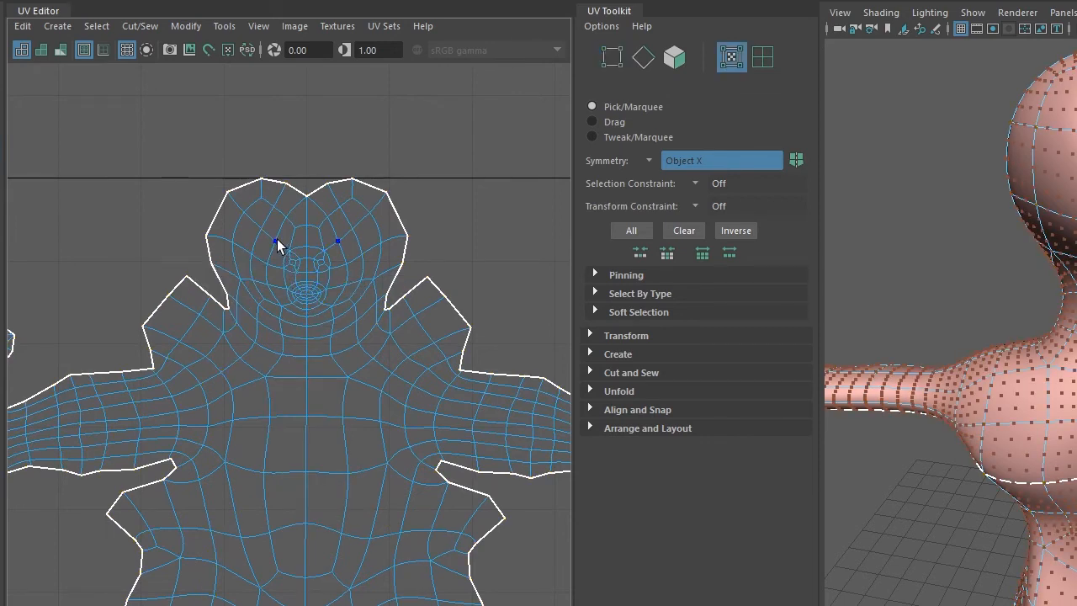
pyautogui.moveTo(321, 302); pyautogui.dragTo(331, 308)
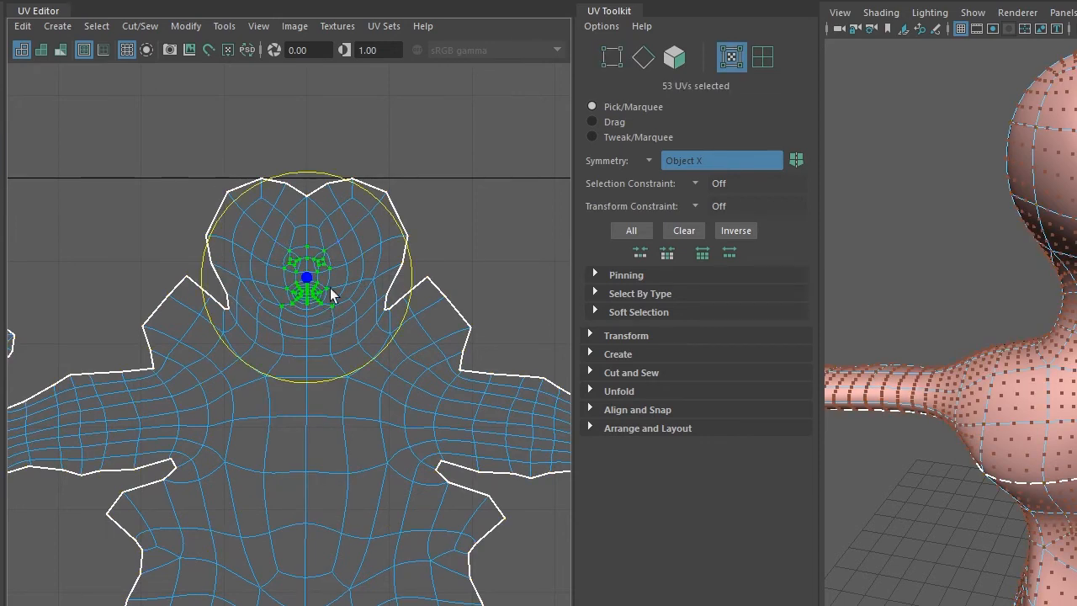
pyautogui.press('b')
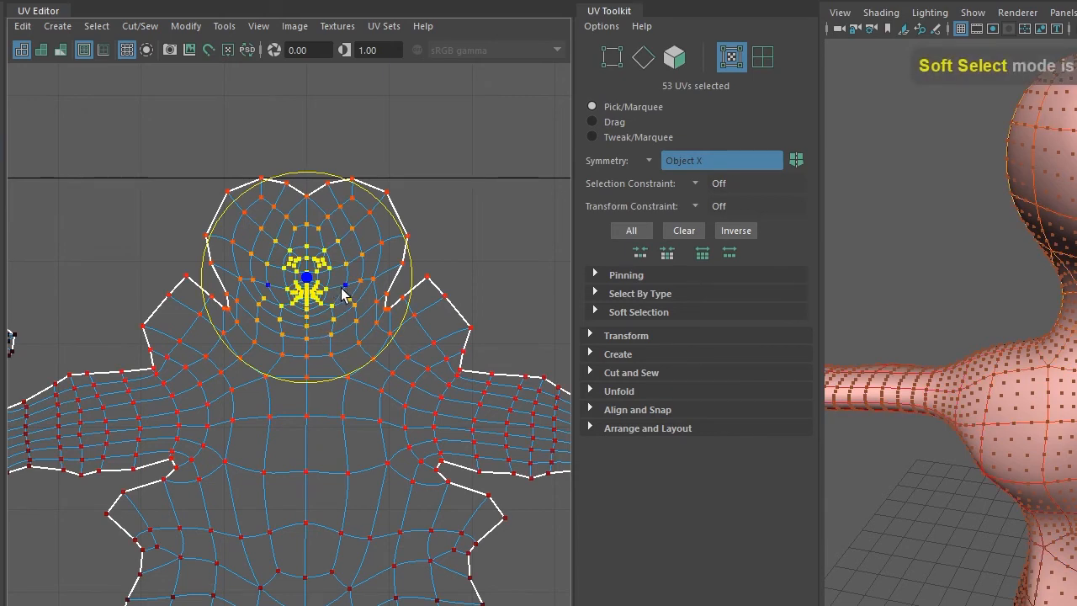
pyautogui.moveTo(333, 286); pyautogui.dragTo(253, 296)
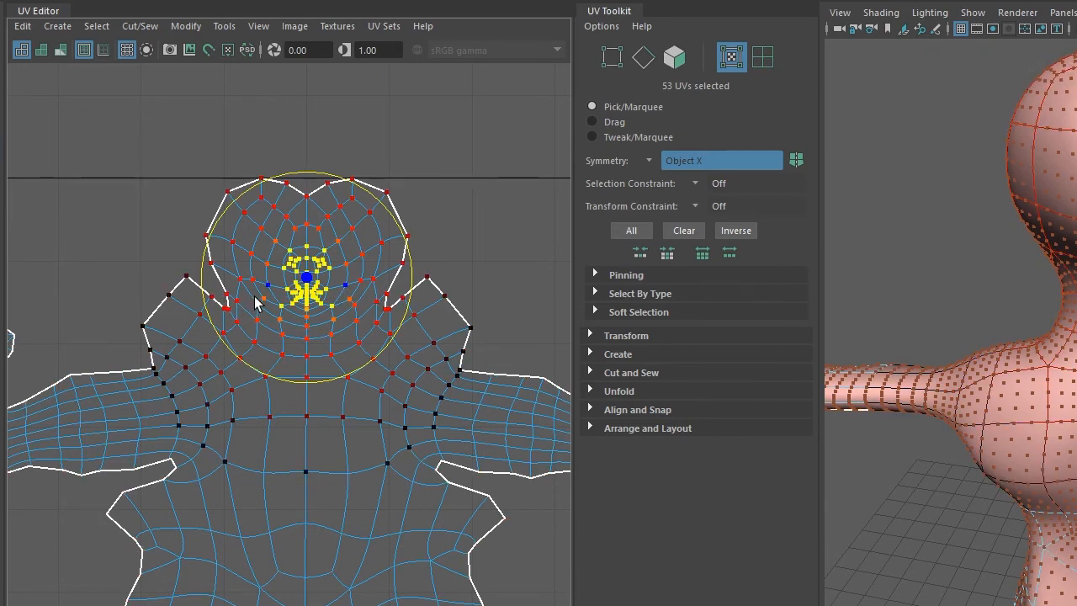
# Scale up the soft-selected face UVs to enlarge the head area, and move them slightly upward.
pyautogui.press('w')
pyautogui.moveTo(310, 279); pyautogui.dragTo(402, 256)
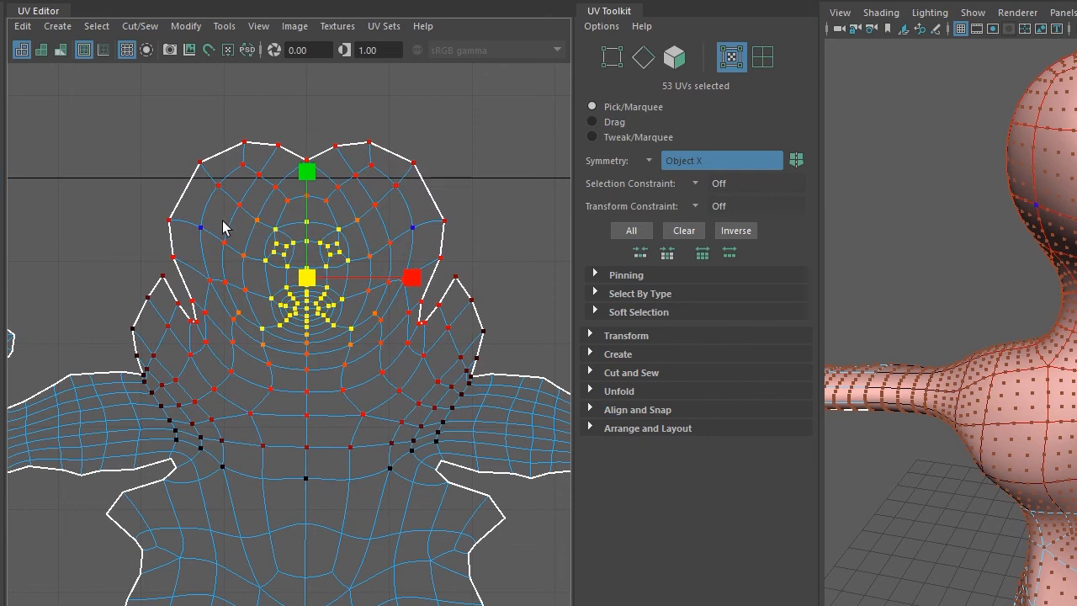
pyautogui.moveTo(309, 175); pyautogui.dragTo(328, 152)
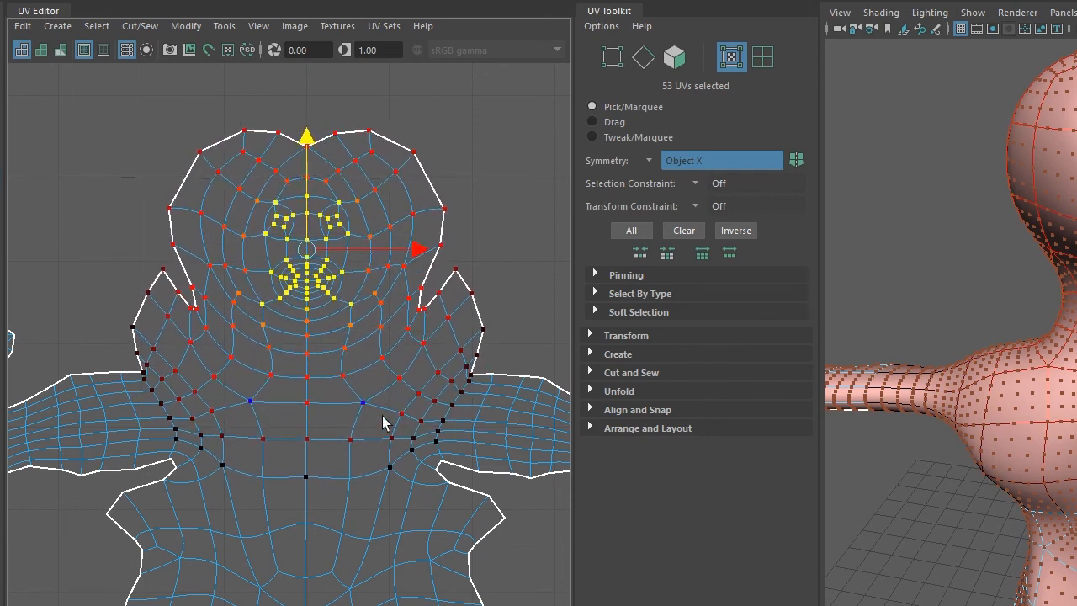
# Select the character's whole UV shell, normalize it to fit the 0 to 1 UV space, and clear the selection.
pyautogui.scroll(-8, 383, 422)
pyautogui.scroll(1, 466, 462)
pyautogui.moveTo(353, 472); pyautogui.dragTo(290, 440, button='right')
pyautogui.click(339, 479)
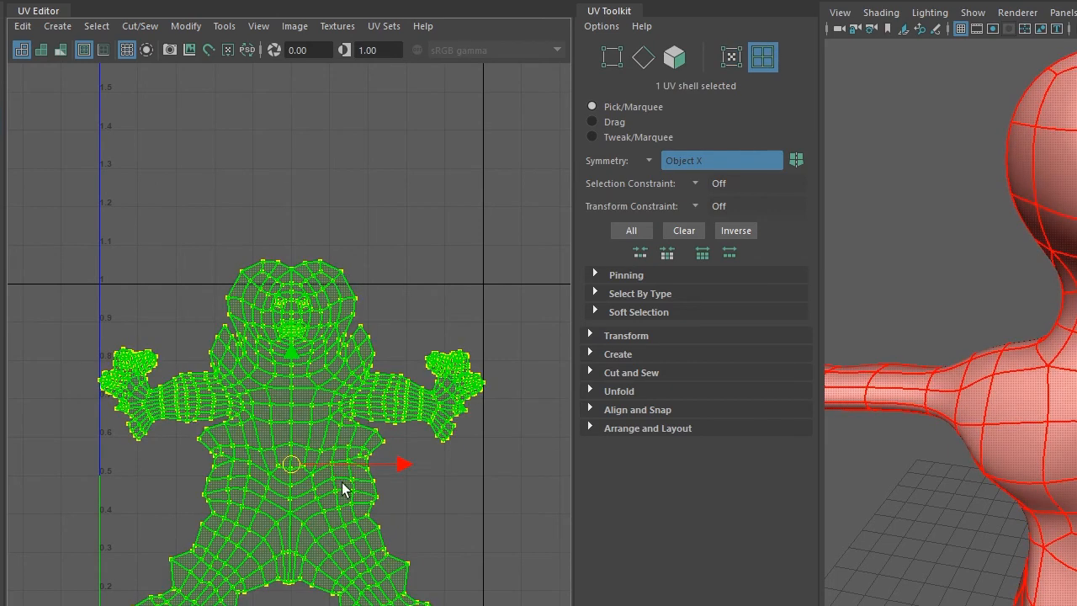
pyautogui.click(186, 26)
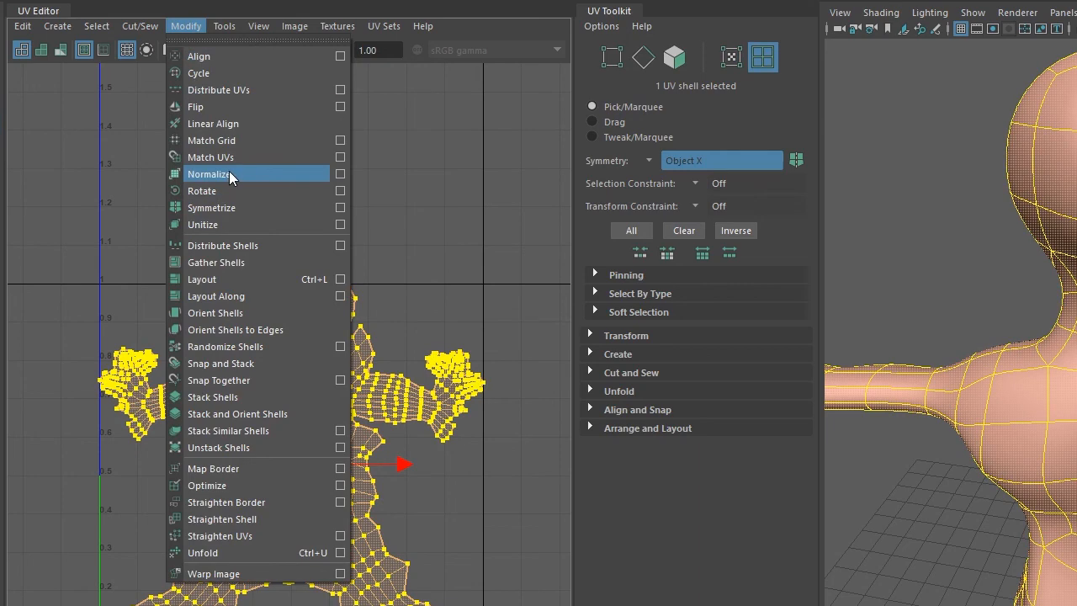
pyautogui.click(228, 174)
pyautogui.click(504, 509)
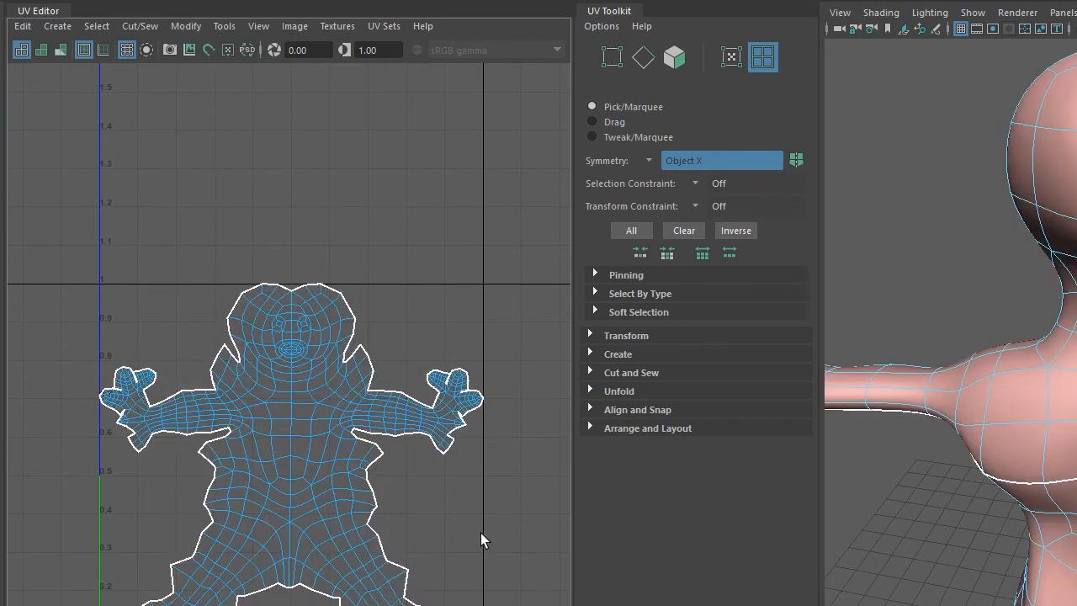